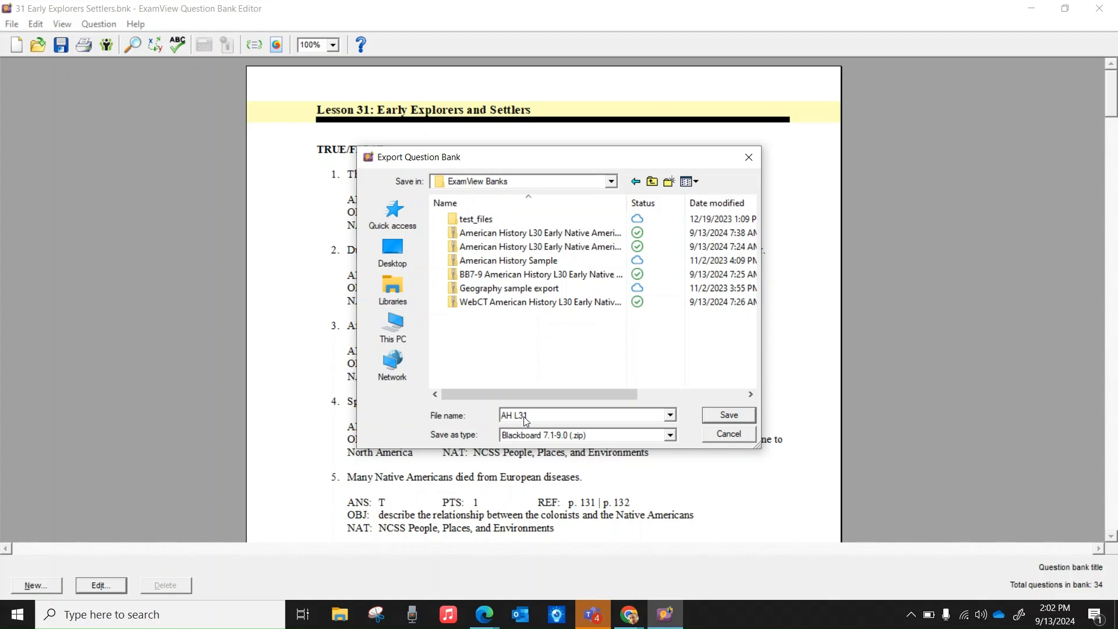
# Step: Export the question bank as AH L31 Settlers in Blackboard 7.1-9.0 format, with pool name L31, HTML formatting and image directory L31
pyautogui.write('lers')
pyautogui.click(730, 415)
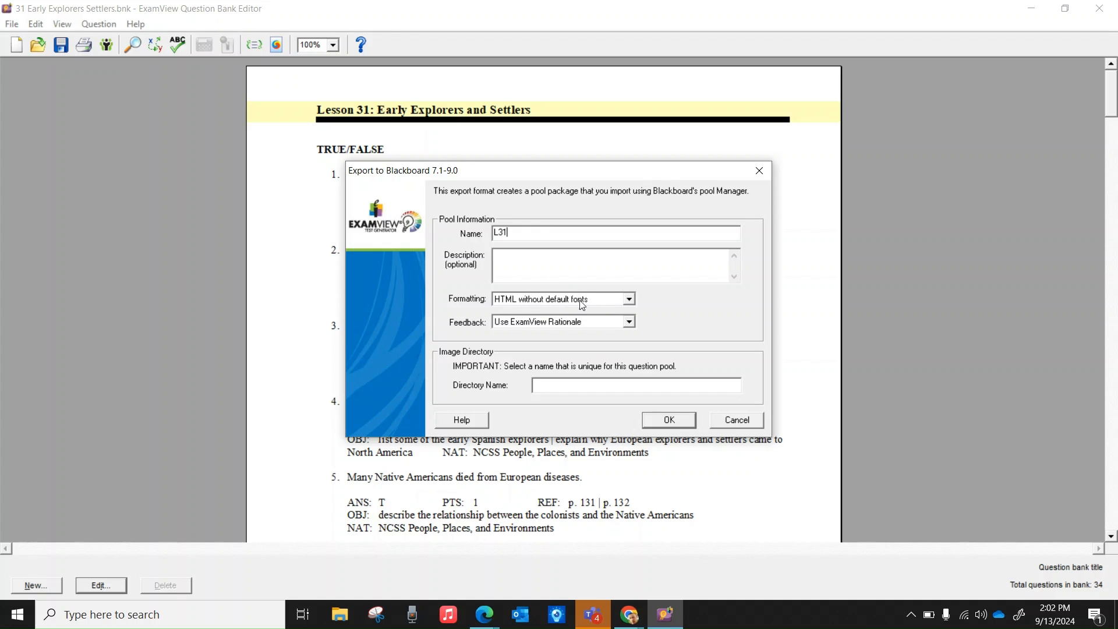
pyautogui.click(629, 299)
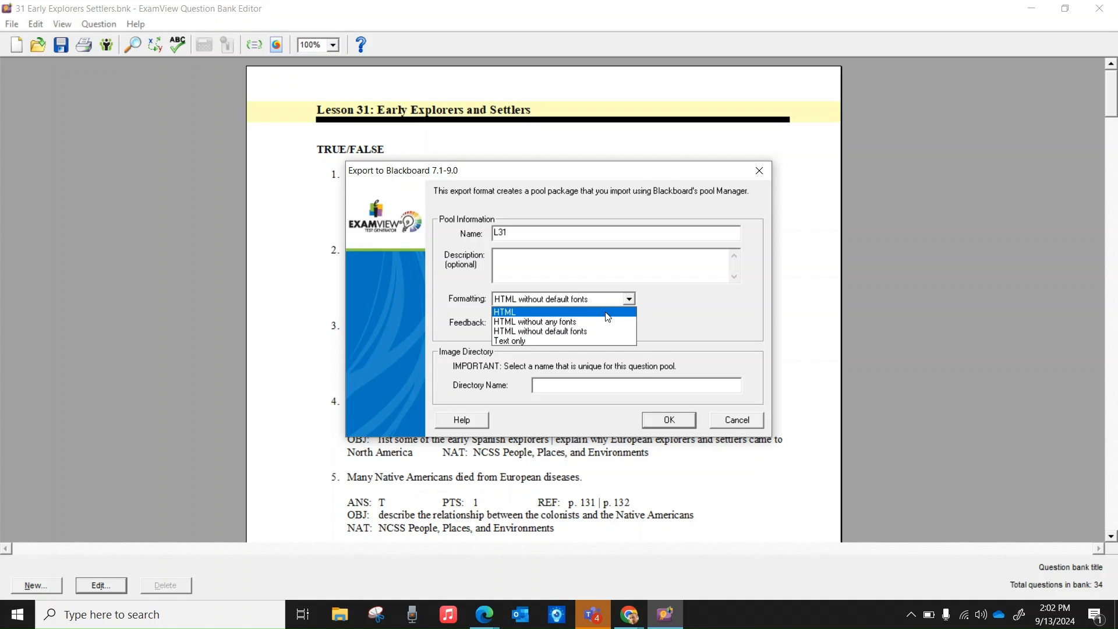
pyautogui.click(607, 313)
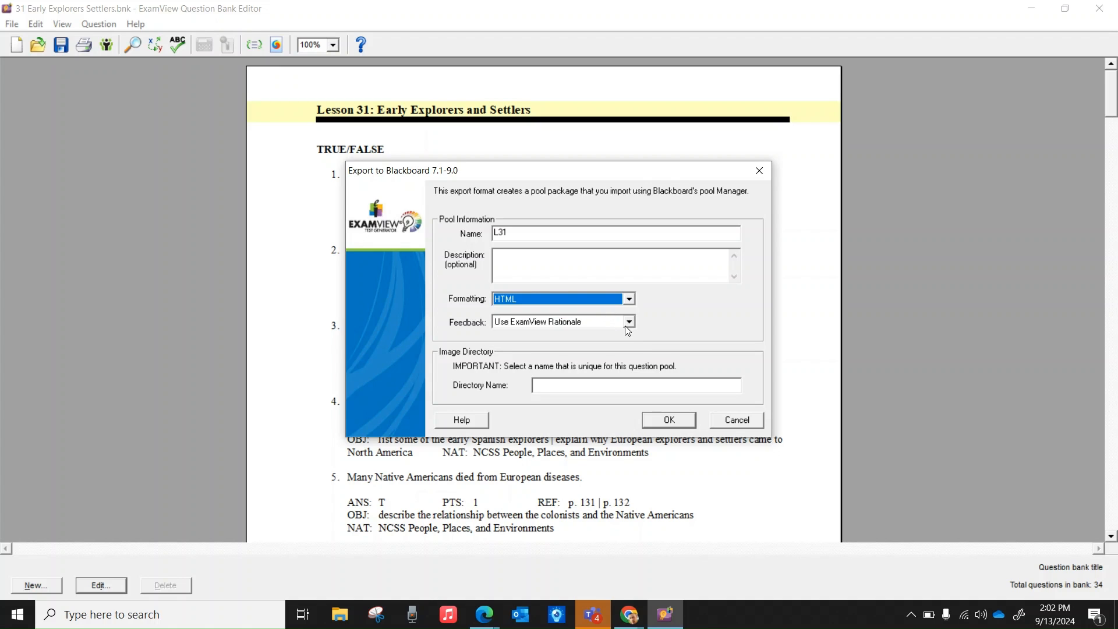
pyautogui.click(553, 382)
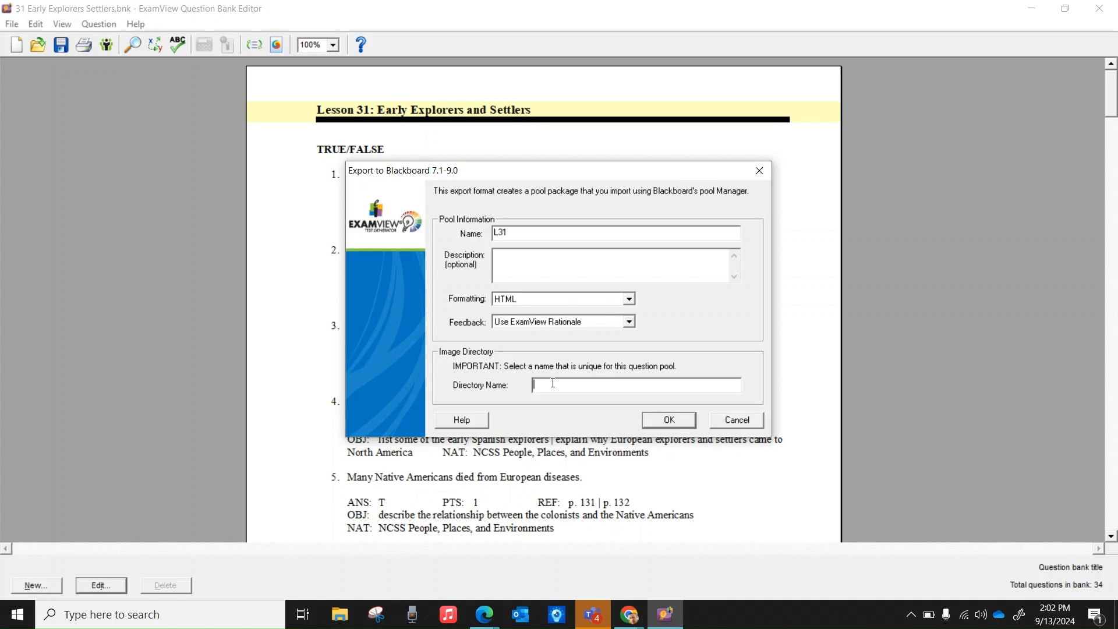
pyautogui.write('L31')
pyautogui.click(684, 424)
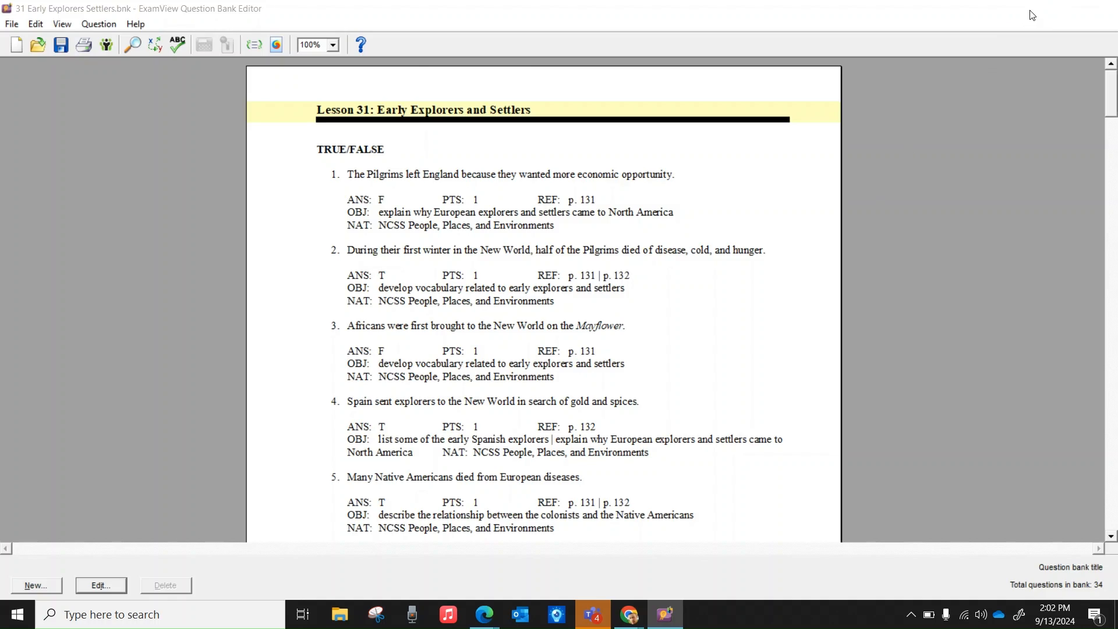
# Step: Switch to Canvas in the browser and start importing existing content into the Practice Stuff course
pyautogui.click(1031, 12)
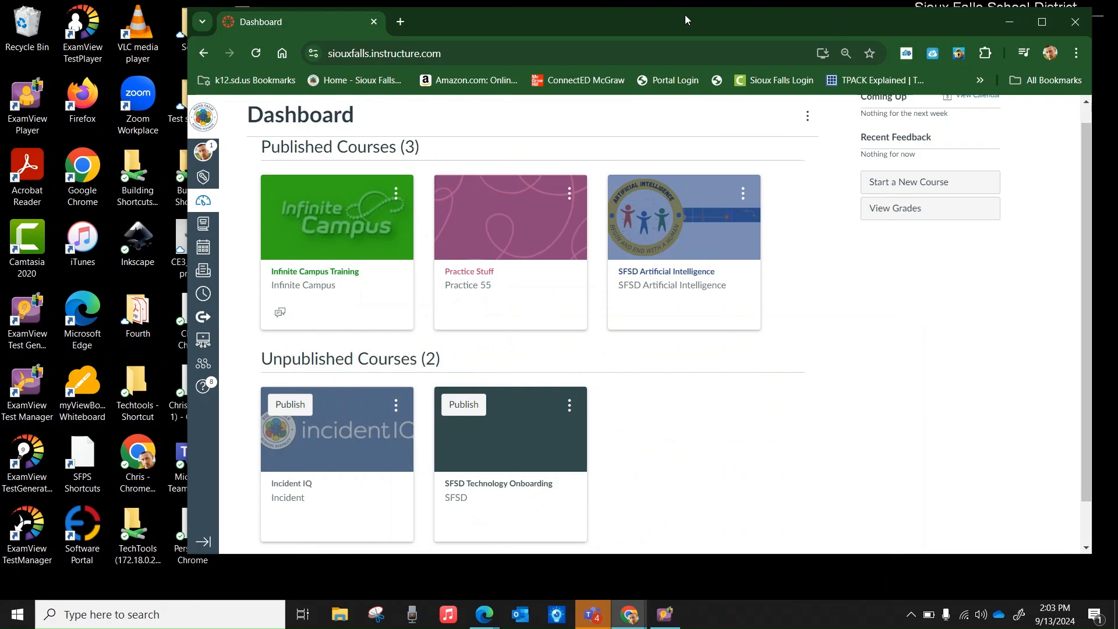
pyautogui.scroll(1, 731, 239)
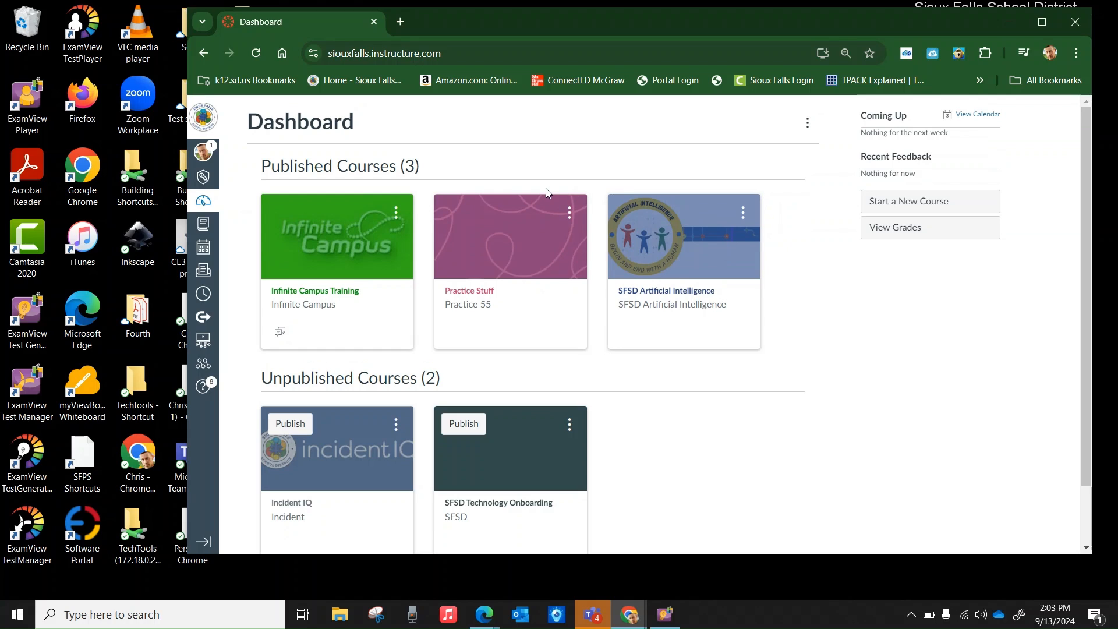
pyautogui.click(472, 303)
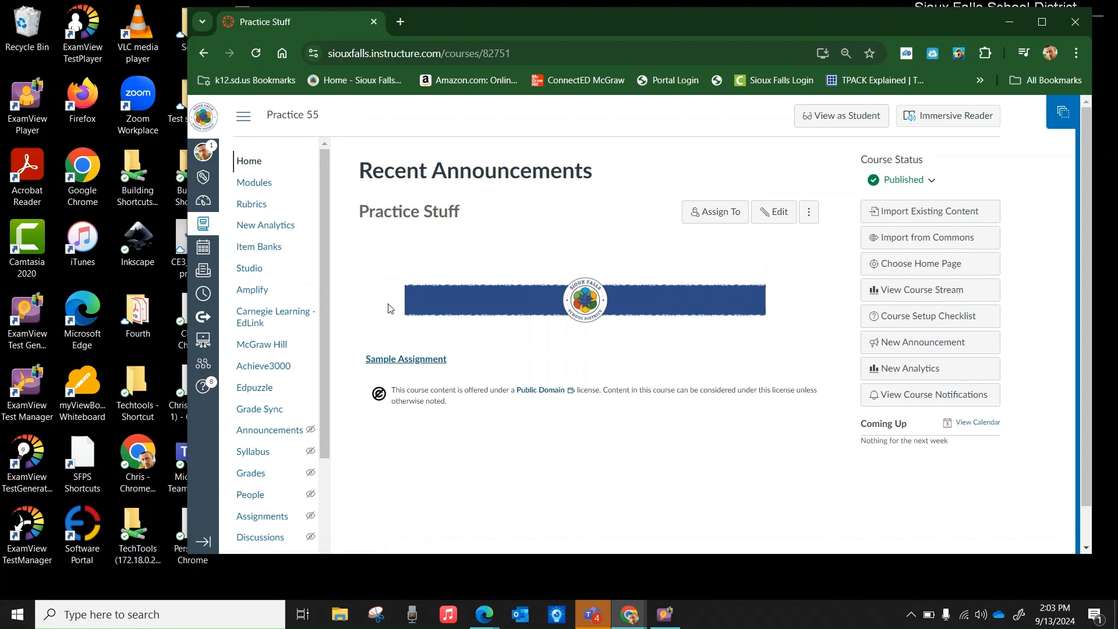
pyautogui.click(914, 214)
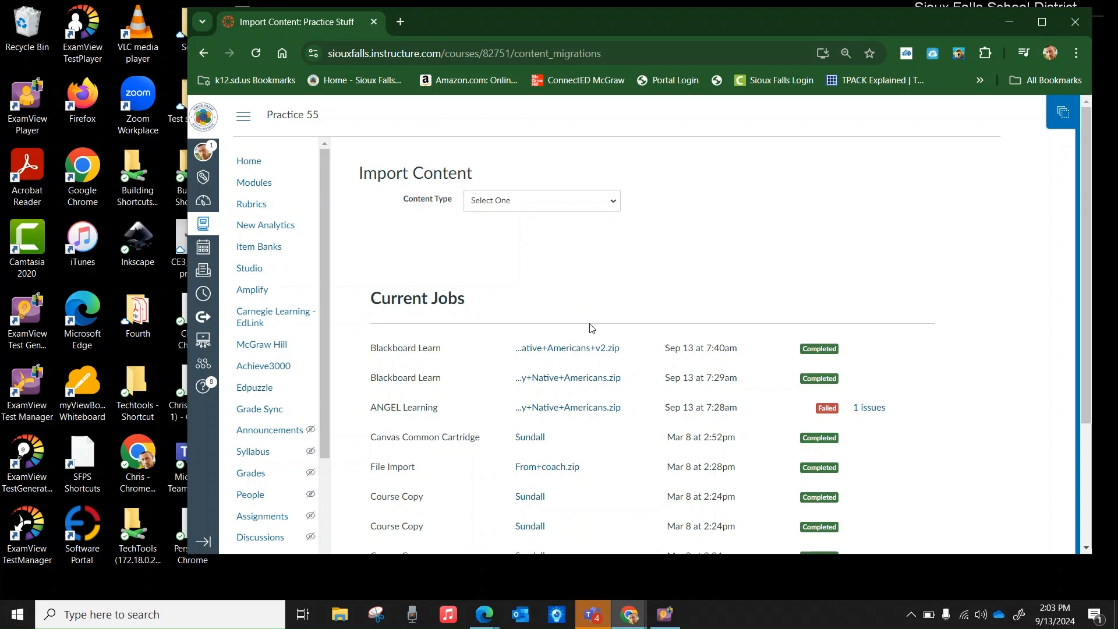
# Step: Set the import content type to Blackboard 6/7/8/9/Ultra export .zip file and choose AH L31 Settlers.zip as the source
pyautogui.click(607, 205)
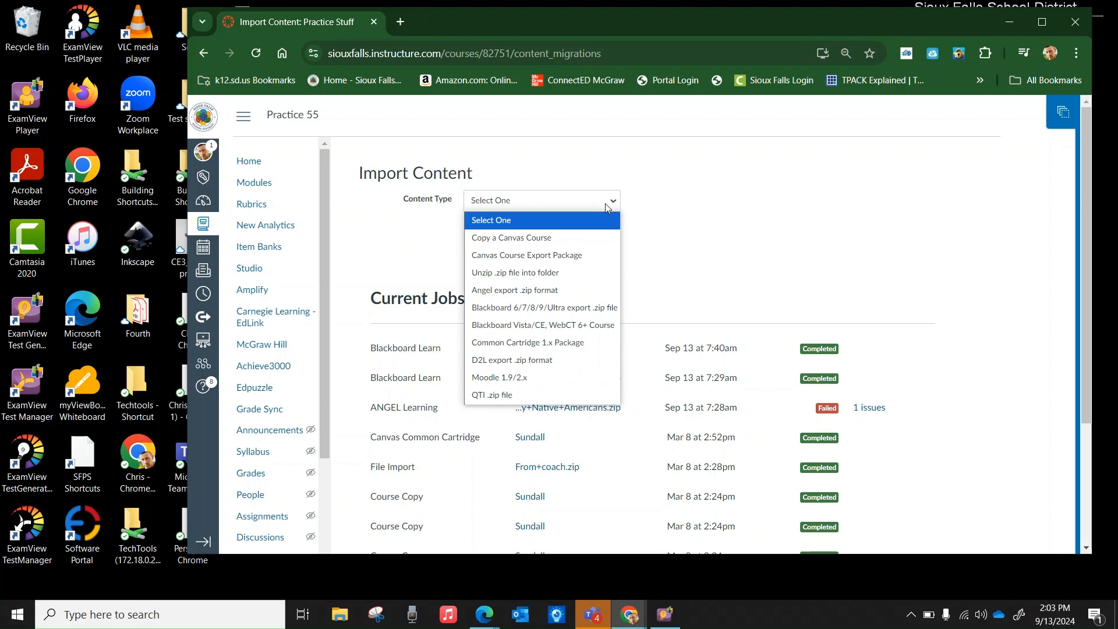
pyautogui.click(548, 308)
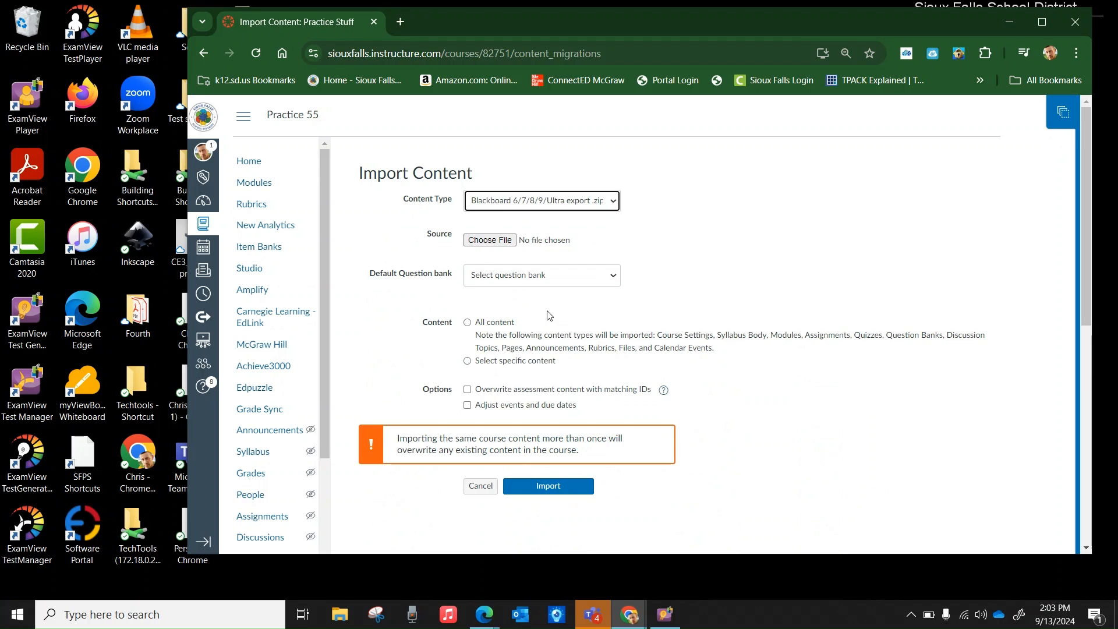
pyautogui.click(496, 241)
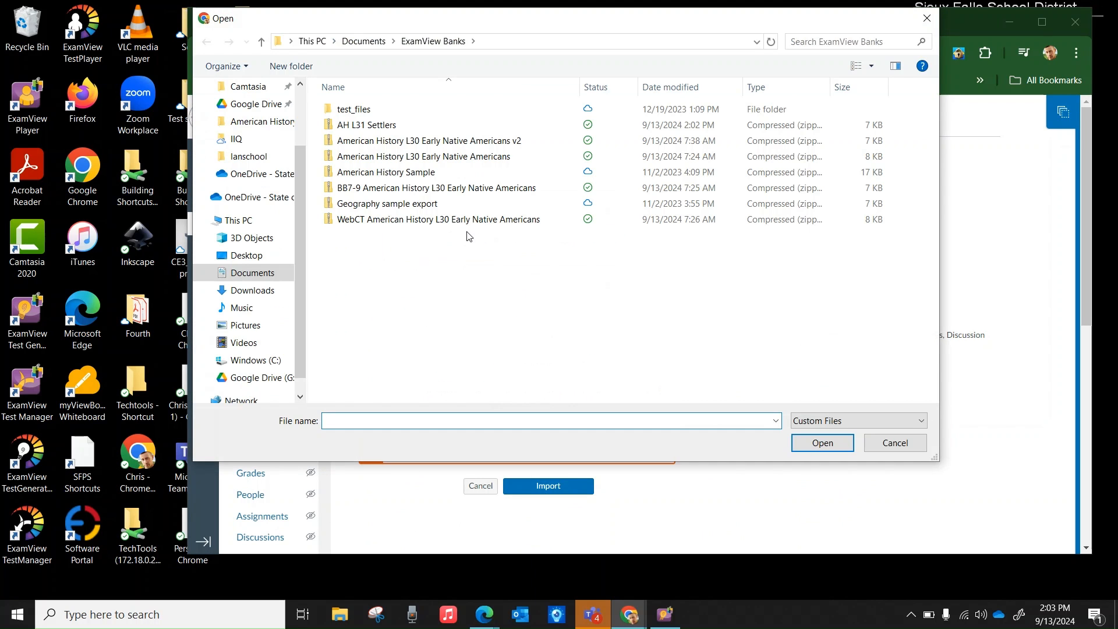
pyautogui.click(366, 127)
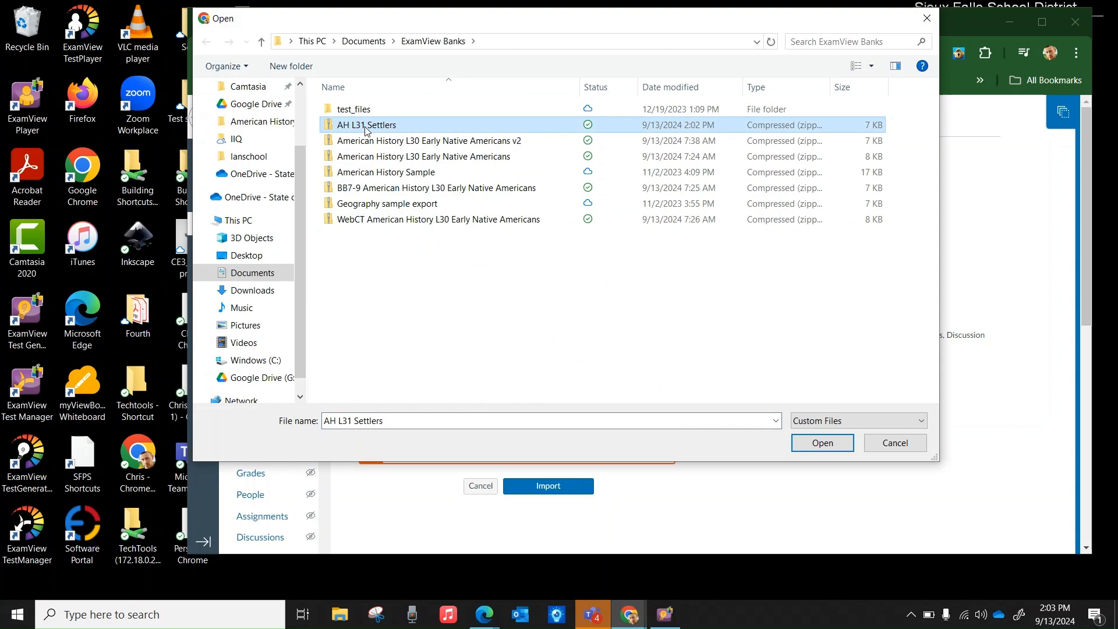
pyautogui.click(833, 448)
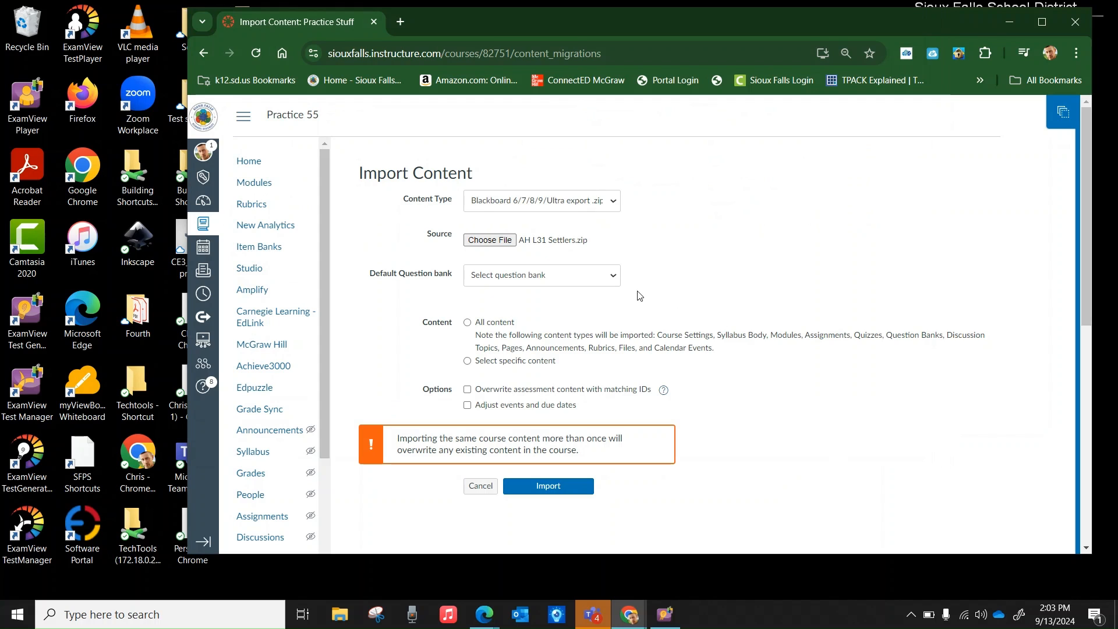
# Step: Create a new default question bank named L31 and import all content from the chosen file
pyautogui.click(604, 280)
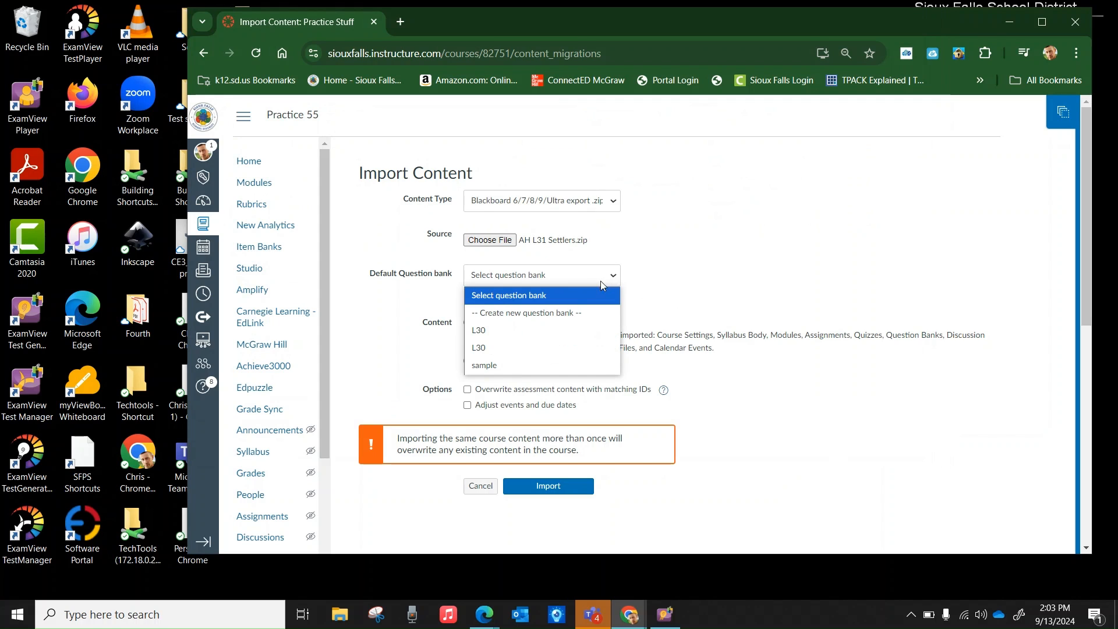
pyautogui.click(551, 315)
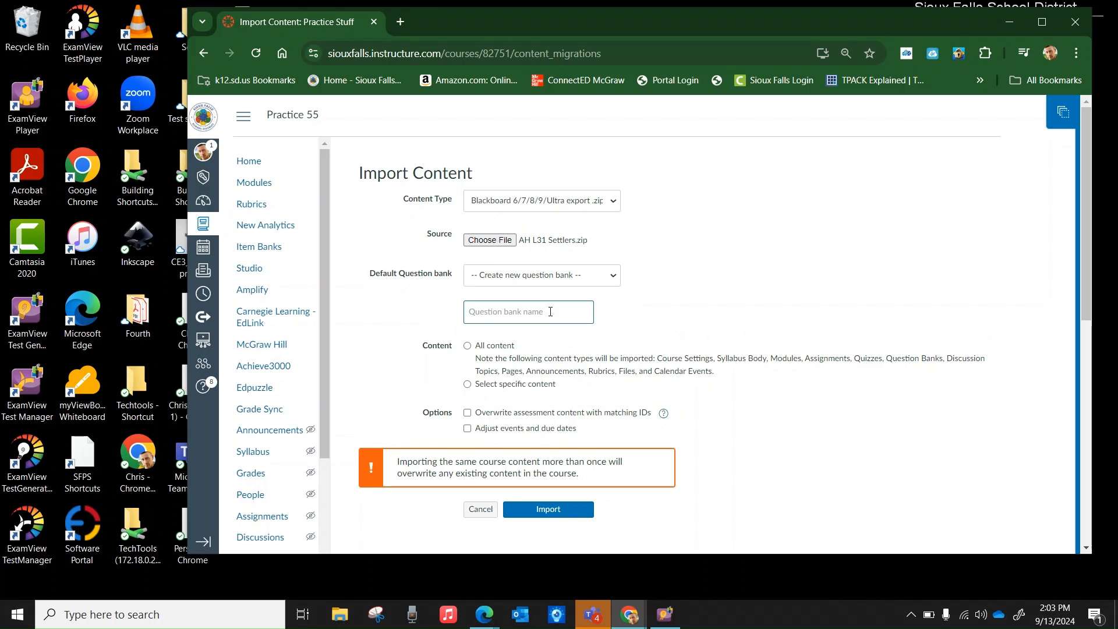
pyautogui.write('L31')
pyautogui.click(469, 346)
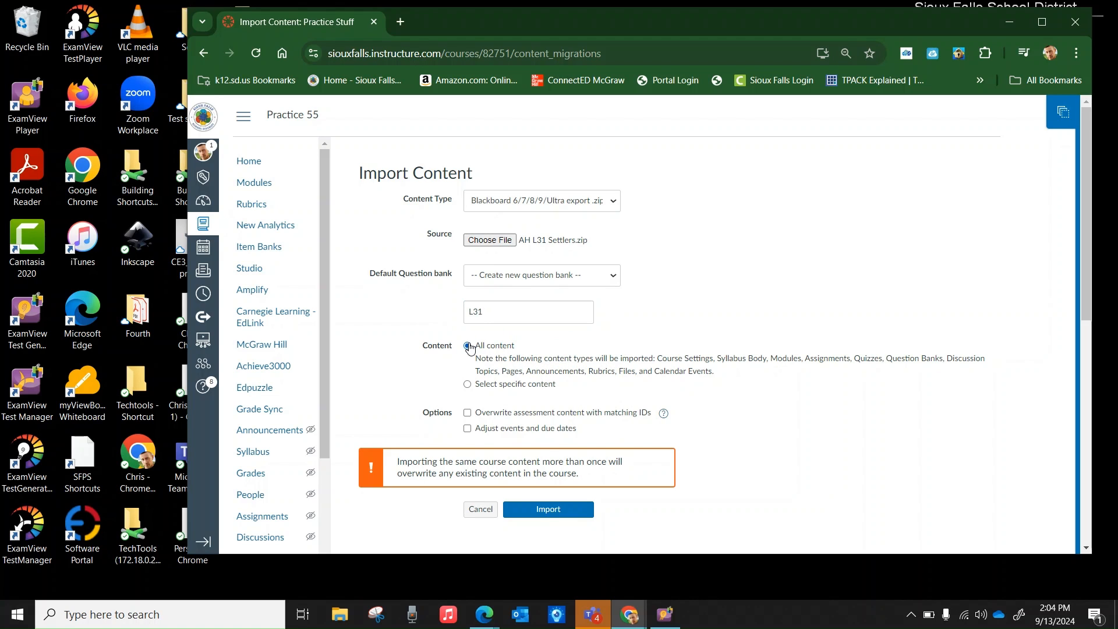
pyautogui.click(560, 516)
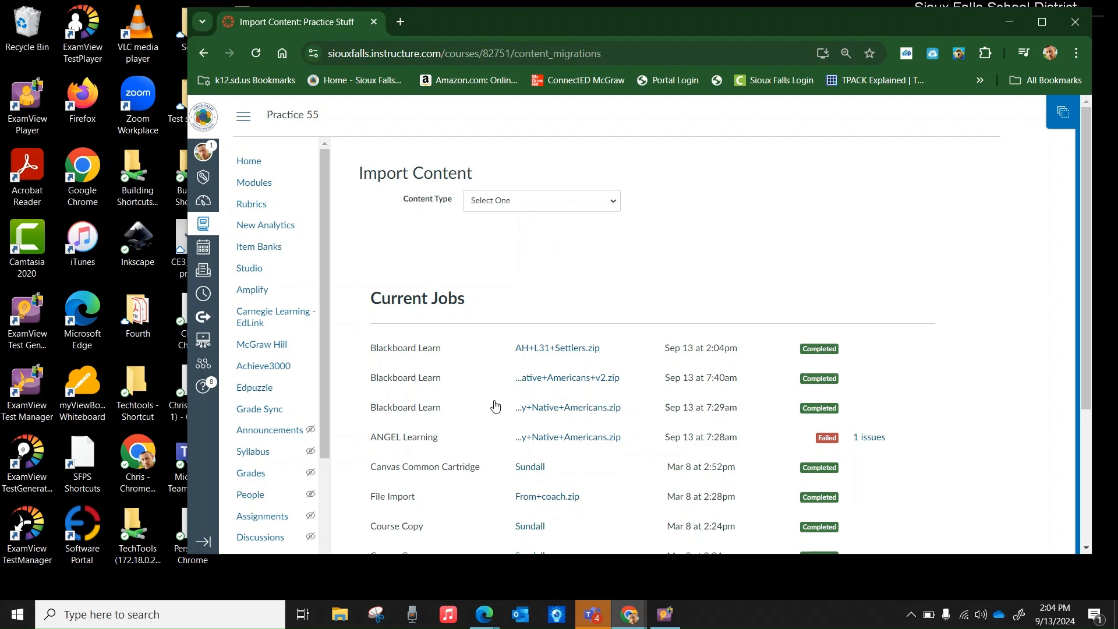
# Step: Create a new quiz in the course using the Classic Quizzes engine
pyautogui.scroll(-3, 250, 446)
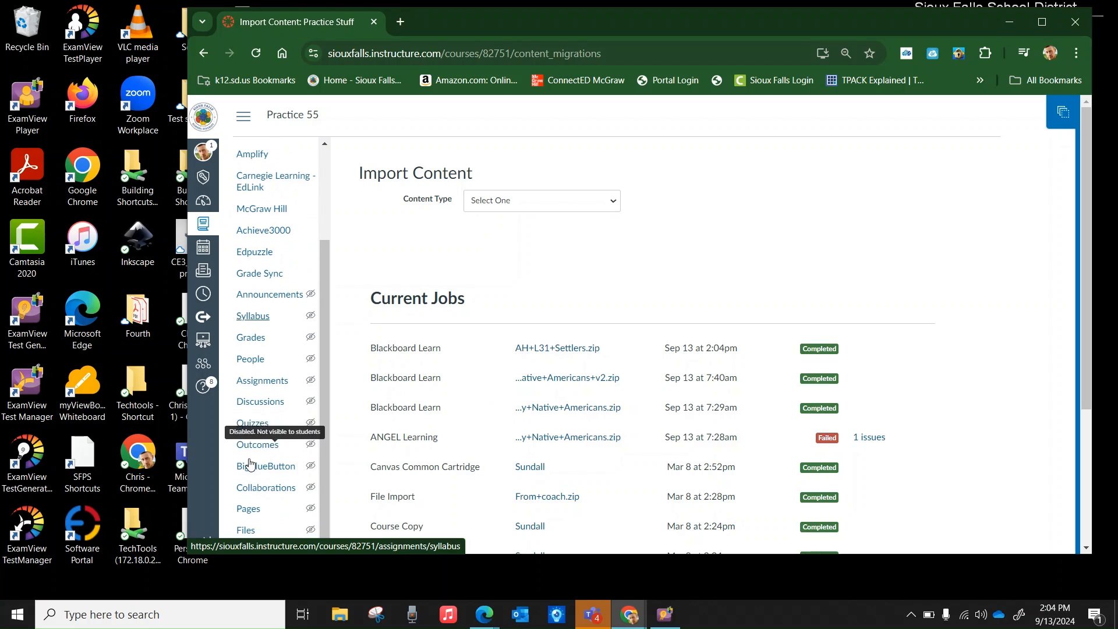
pyautogui.click(253, 429)
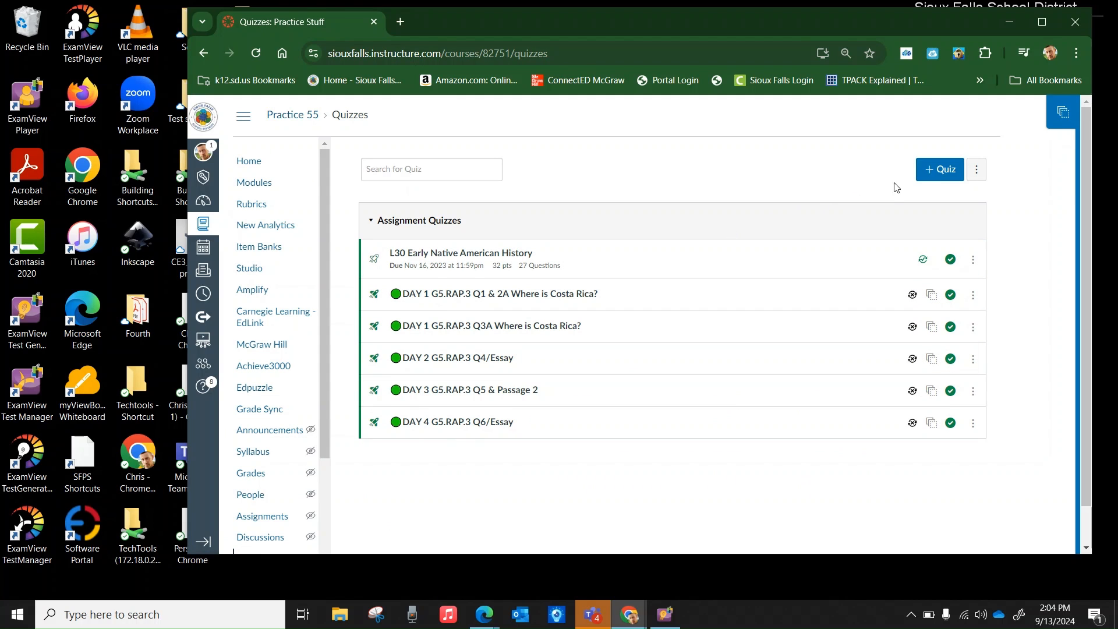
pyautogui.click(932, 173)
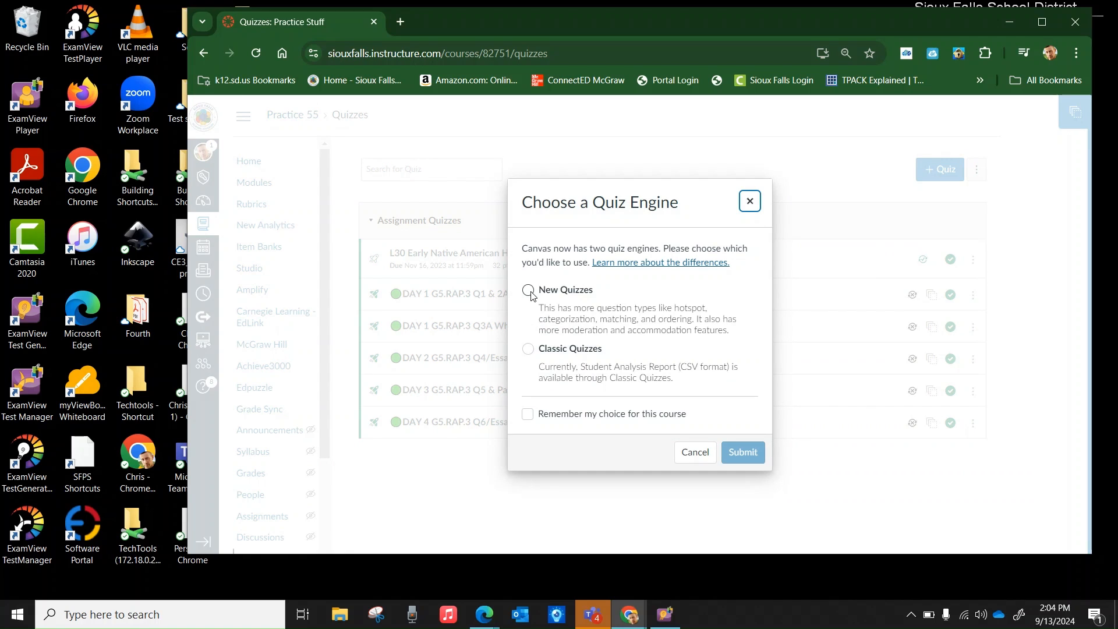
pyautogui.click(528, 349)
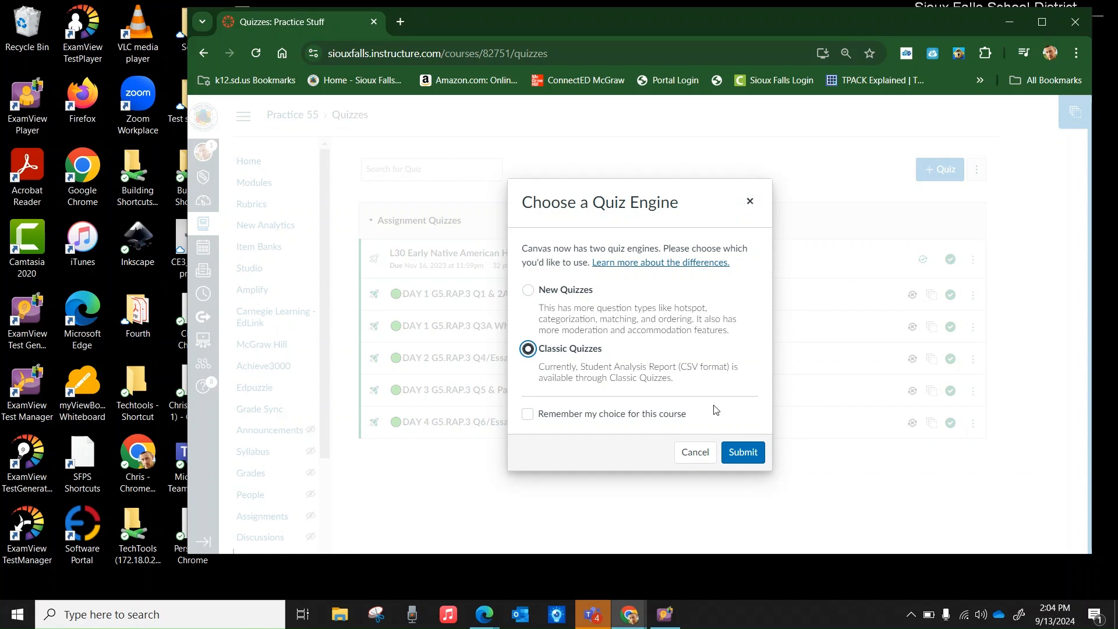
pyautogui.click(748, 458)
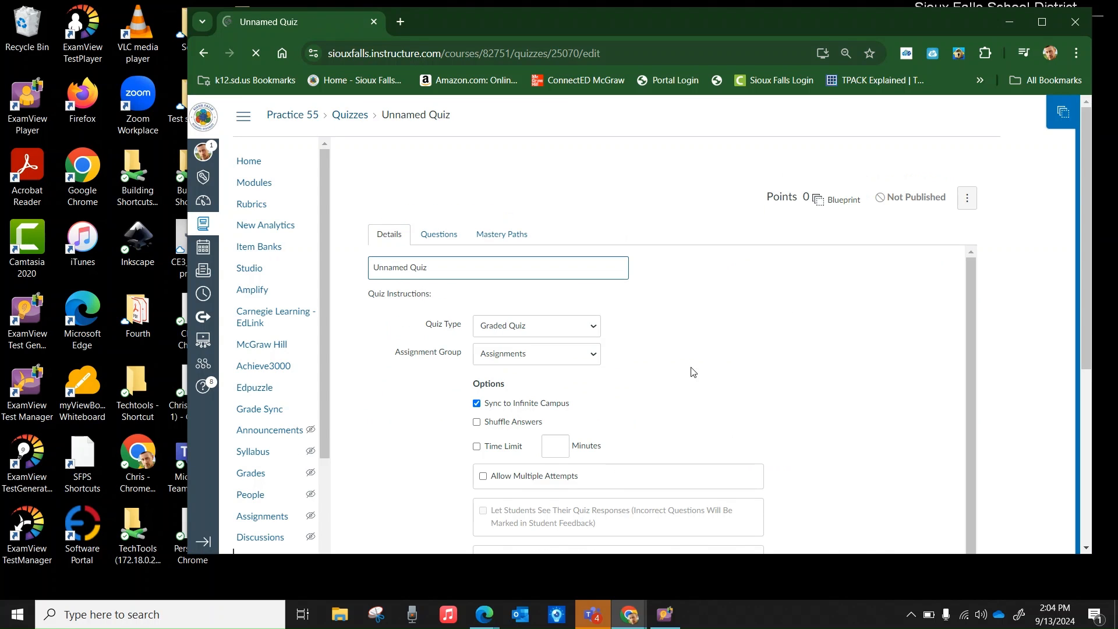
# Step: Add all questions from the L31 question bank to the quiz without a question group
pyautogui.click(438, 233)
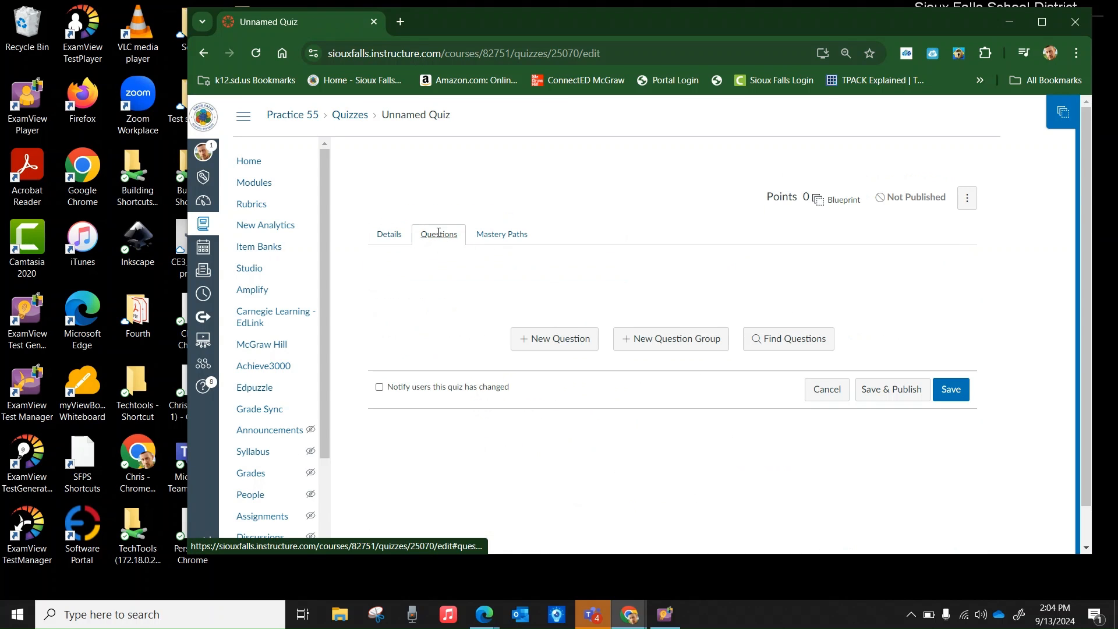
pyautogui.click(775, 342)
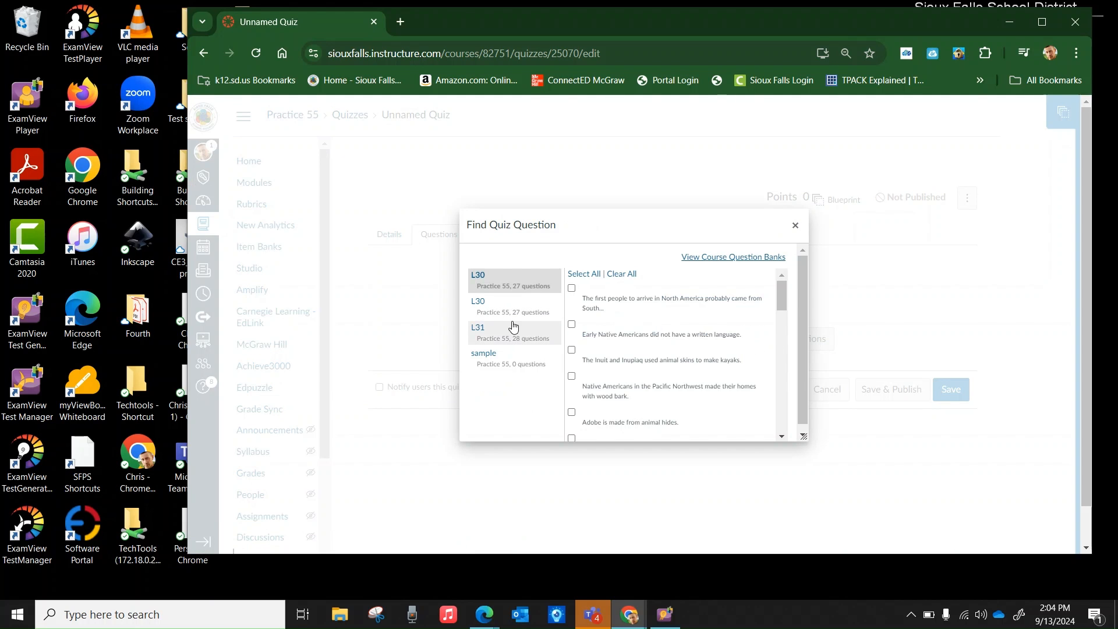
pyautogui.click(491, 331)
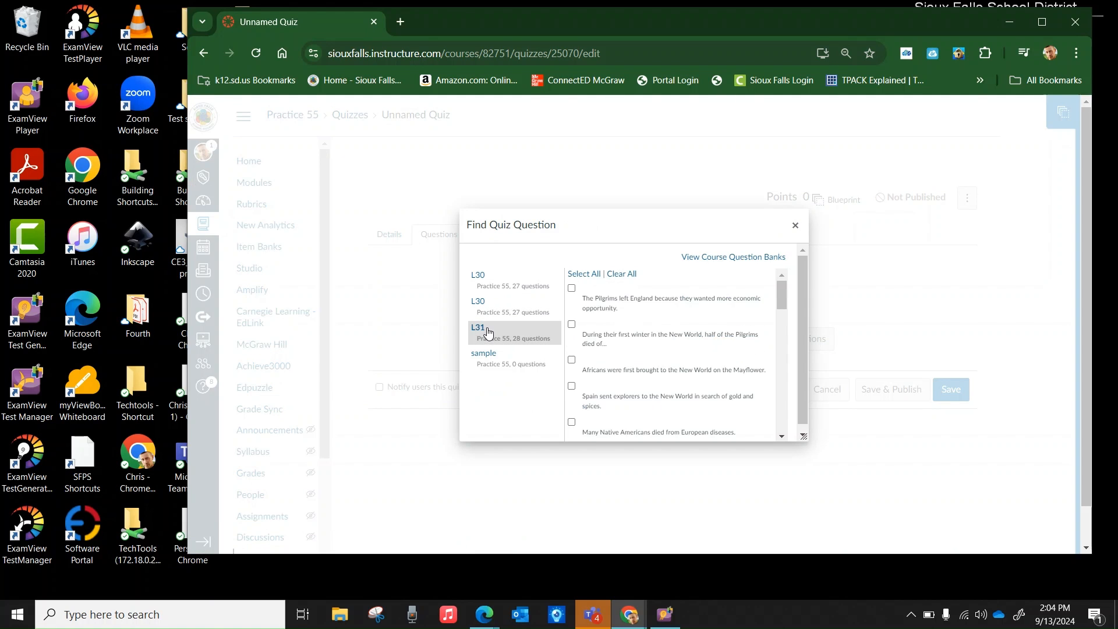
pyautogui.click(586, 275)
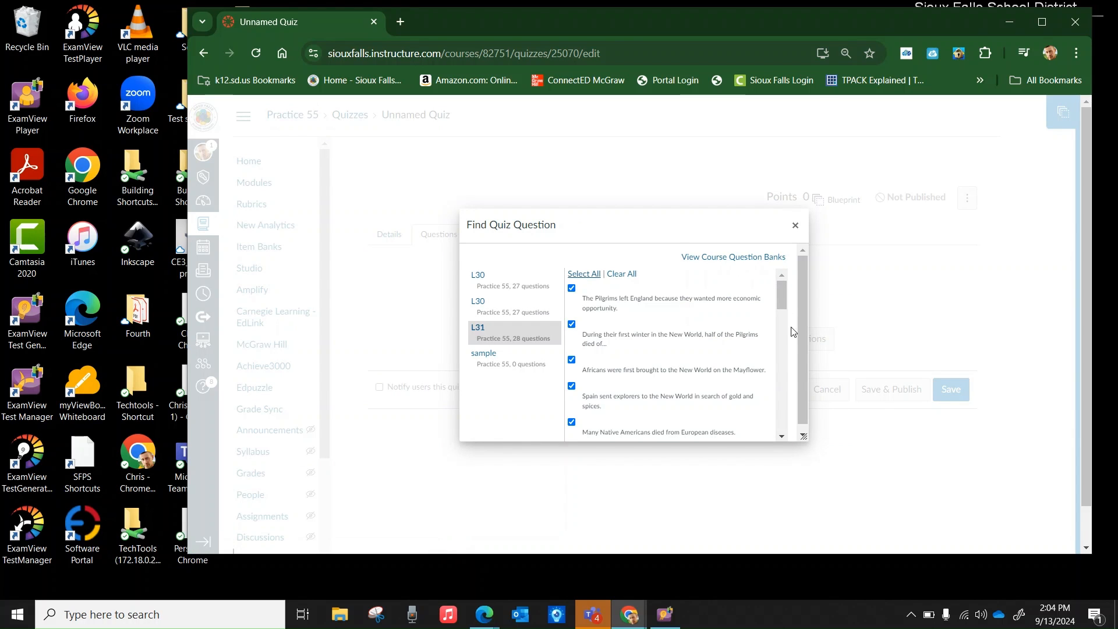
pyautogui.scroll(-1, 802, 349)
pyautogui.scroll(-10, 770, 372)
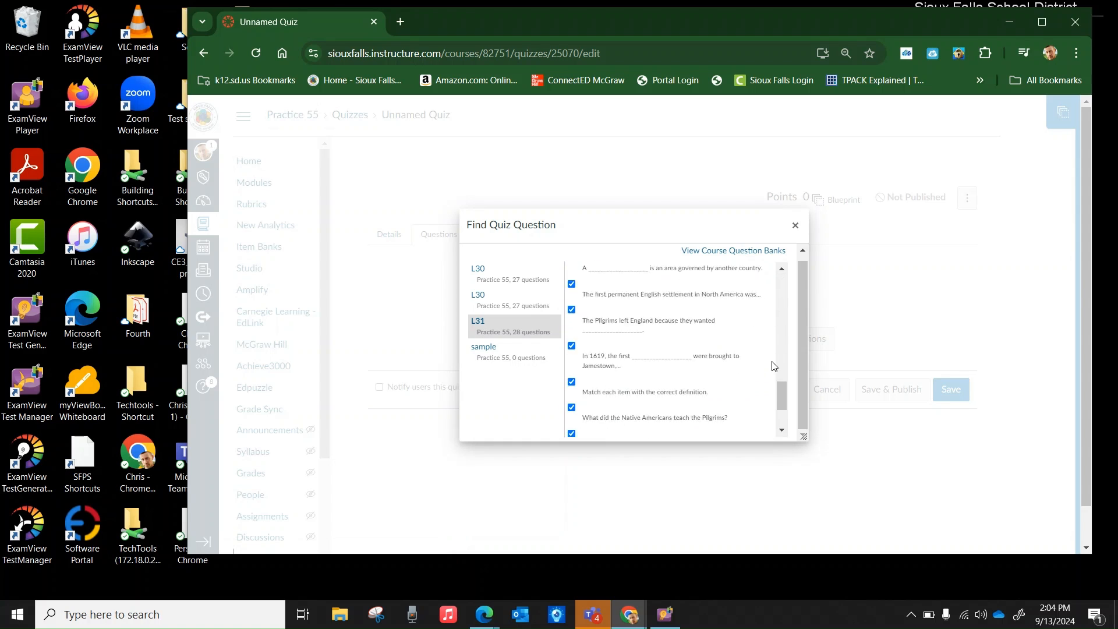
pyautogui.scroll(-1, 774, 365)
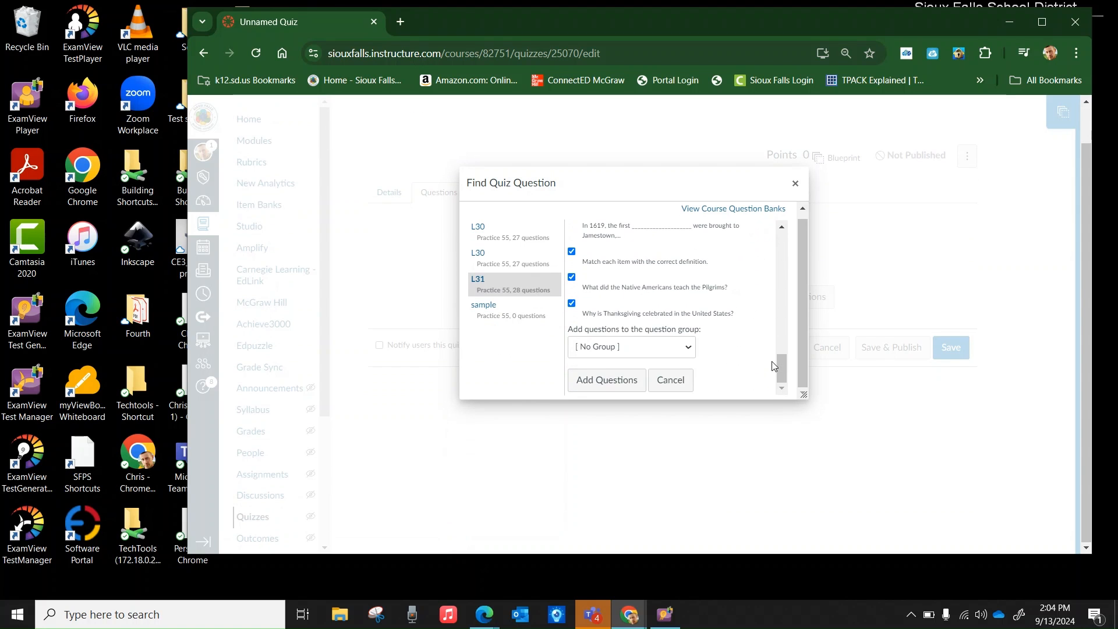
pyautogui.click(688, 349)
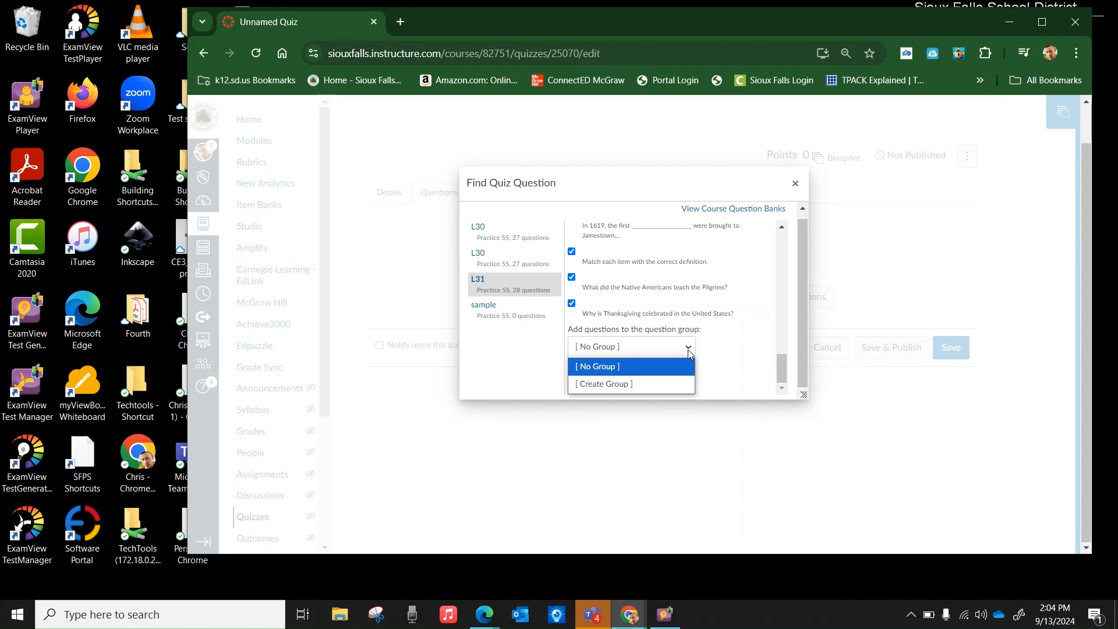
pyautogui.click(721, 354)
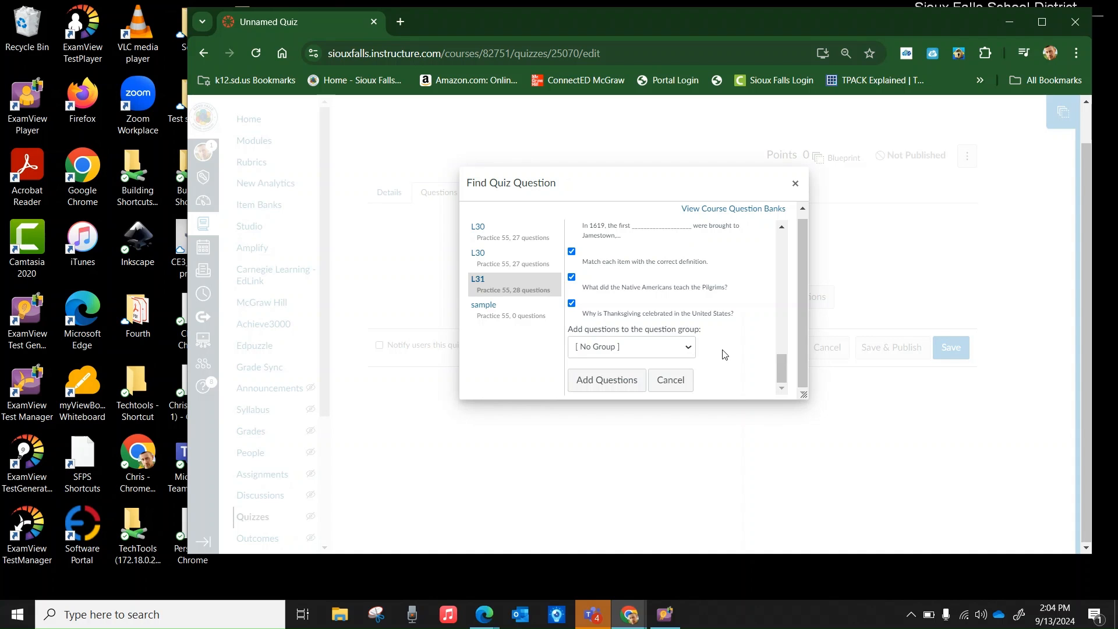
pyautogui.click(605, 384)
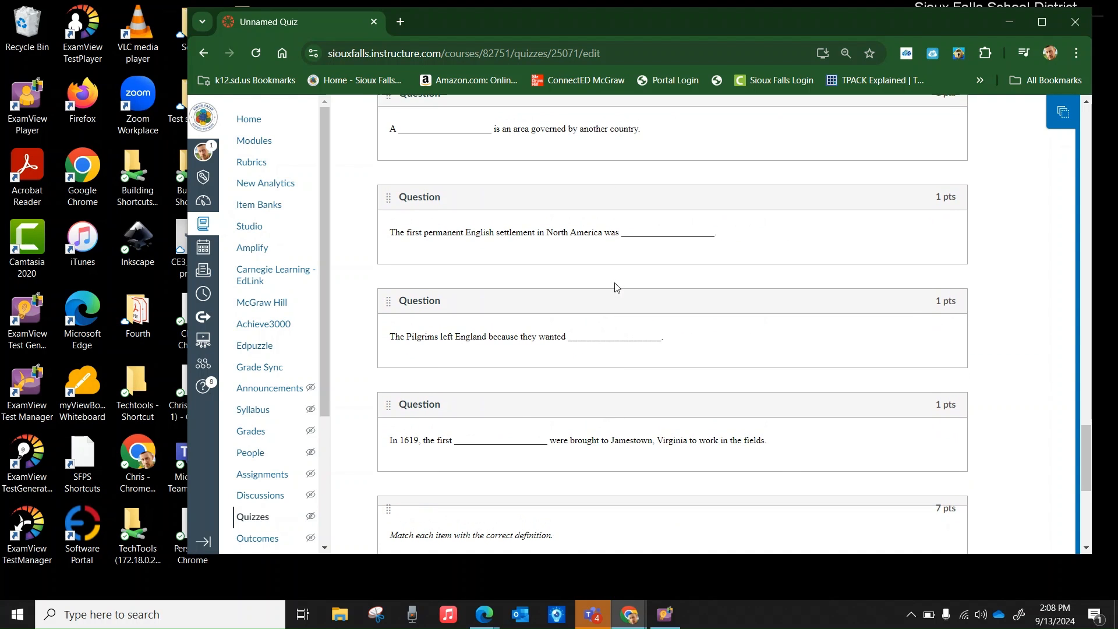
# Step: Review the list of questions added to the quiz, going back up to the first one
pyautogui.scroll(5, 615, 285)
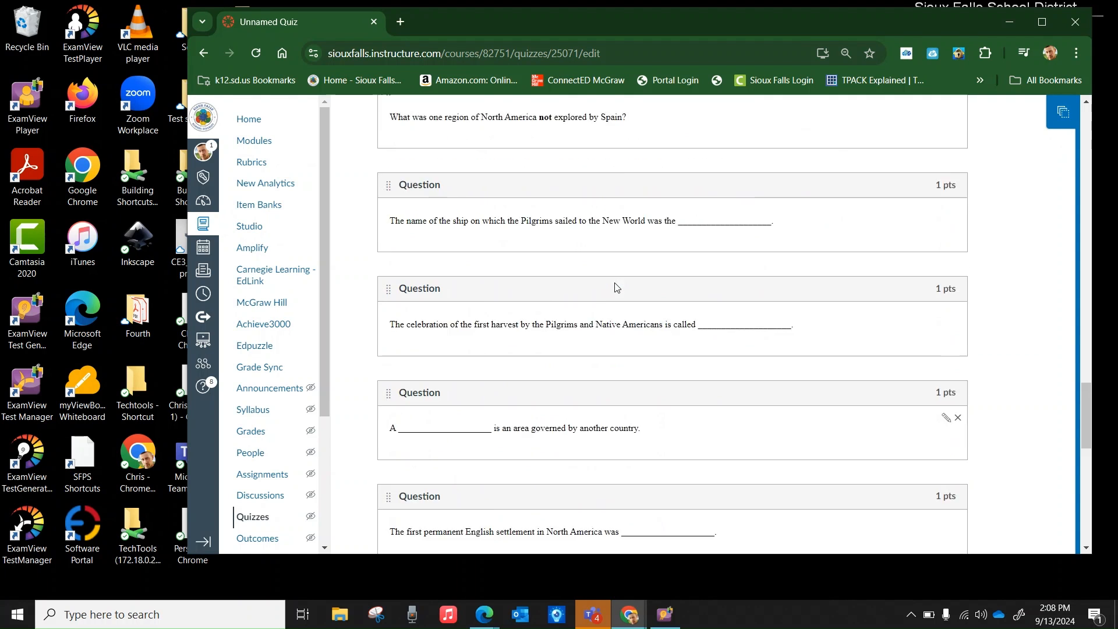
pyautogui.scroll(15, 616, 287)
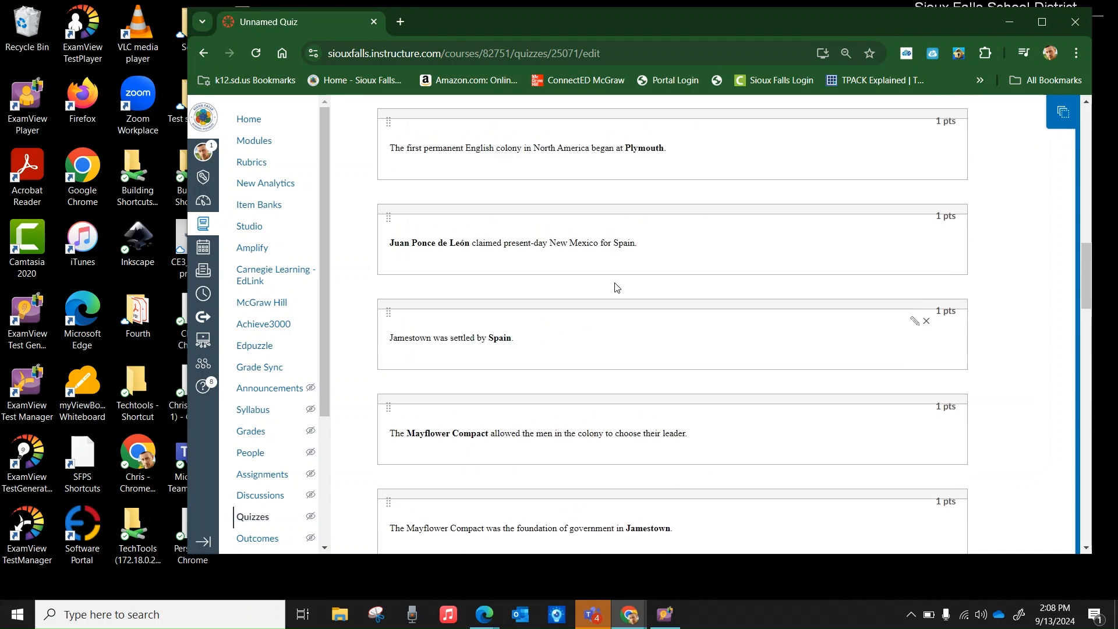
pyautogui.scroll(10, 617, 287)
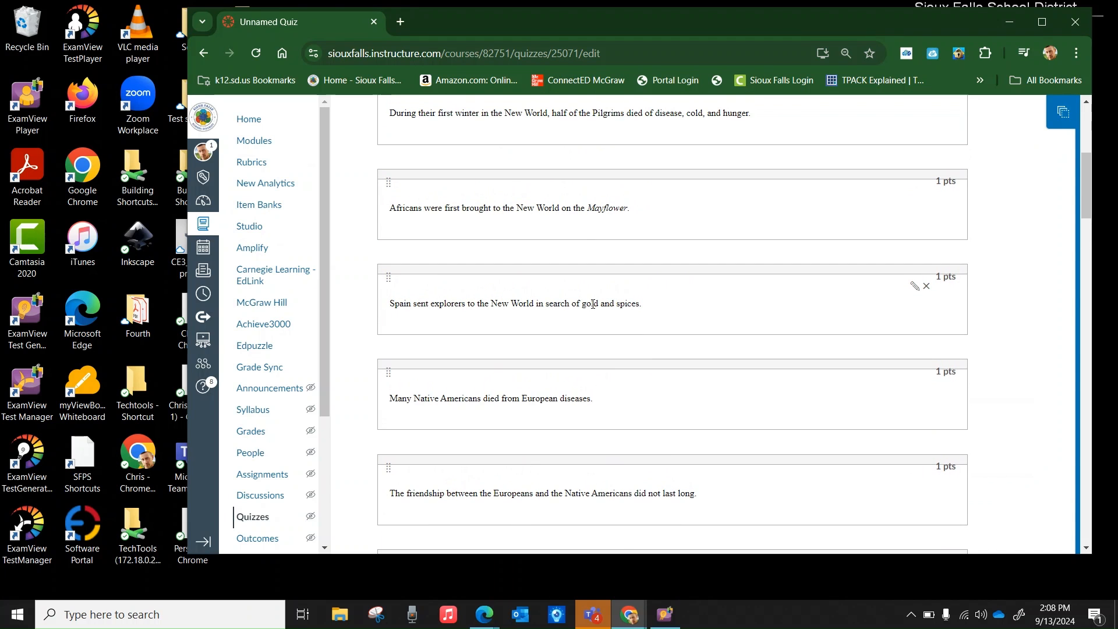
pyautogui.scroll(6, 577, 230)
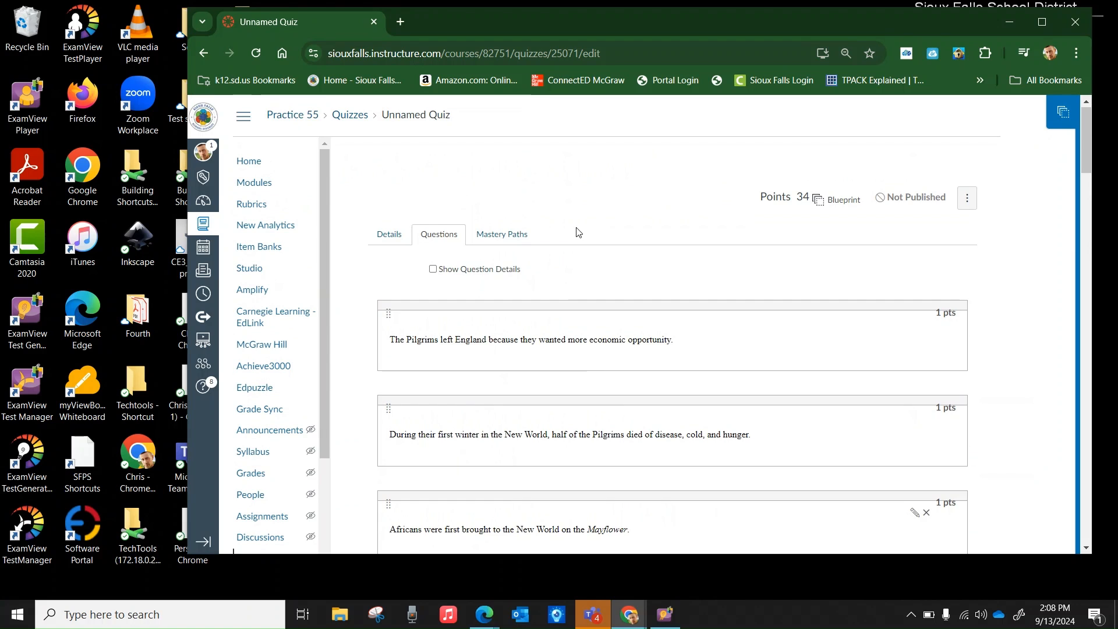
pyautogui.scroll(-2, 578, 232)
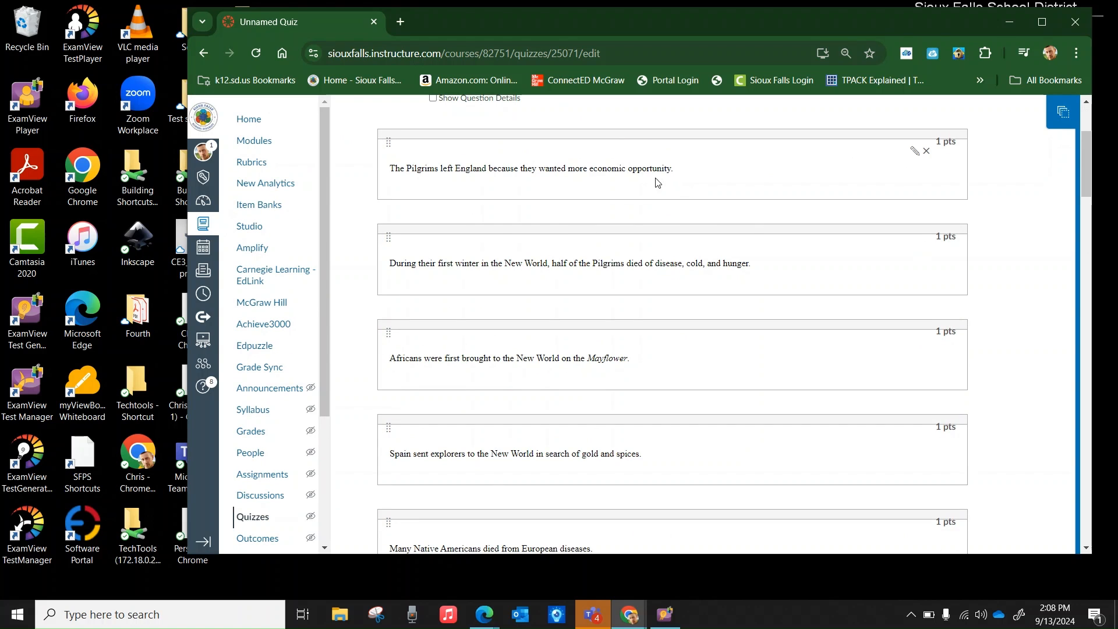
pyautogui.scroll(2, 664, 186)
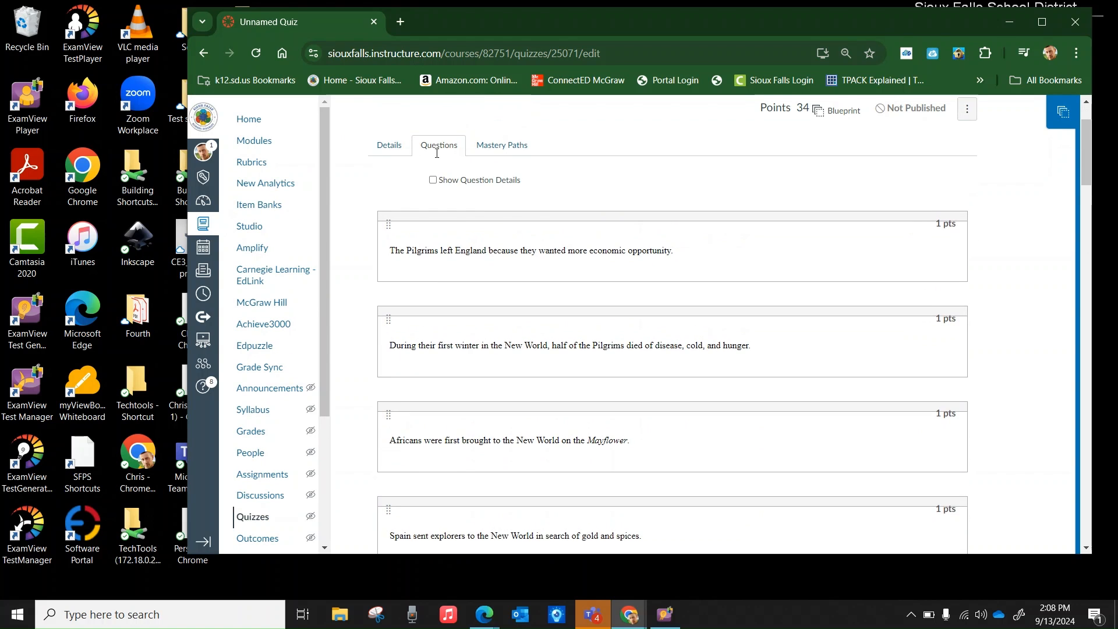
# Step: In the quiz details, set the due date for Everyone to October 11, 2023
pyautogui.click(384, 146)
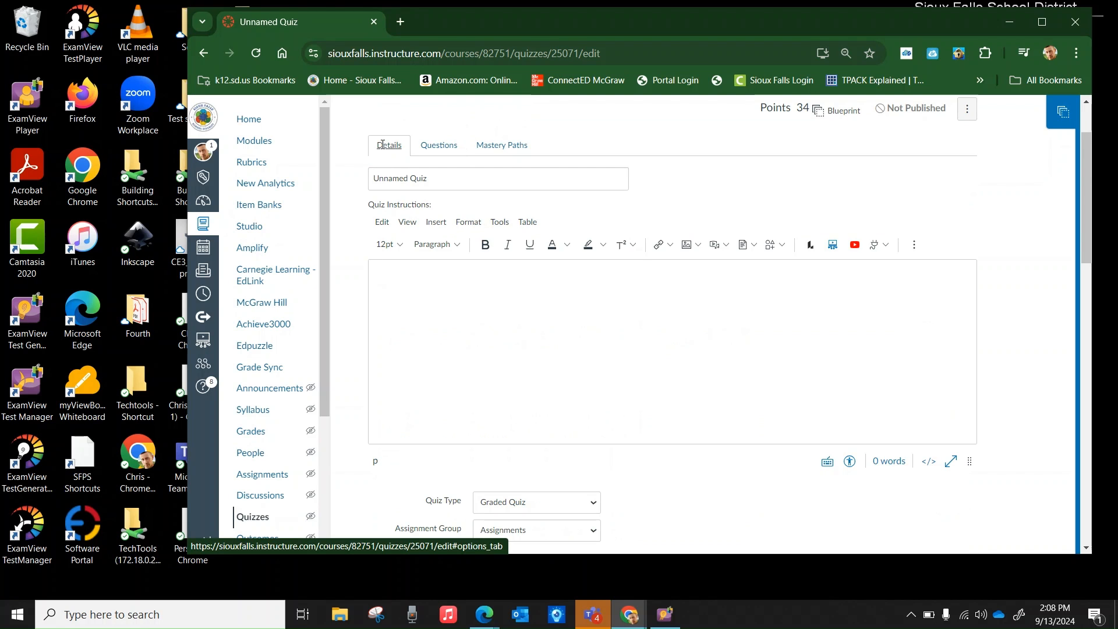
pyautogui.scroll(-12, 635, 342)
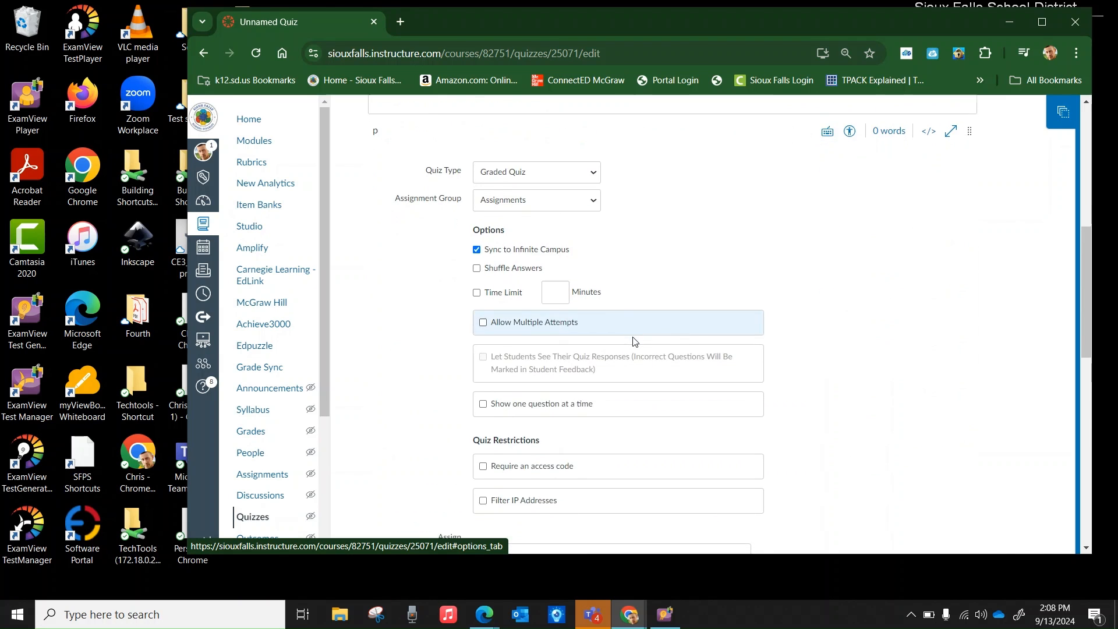
pyautogui.scroll(-1, 635, 342)
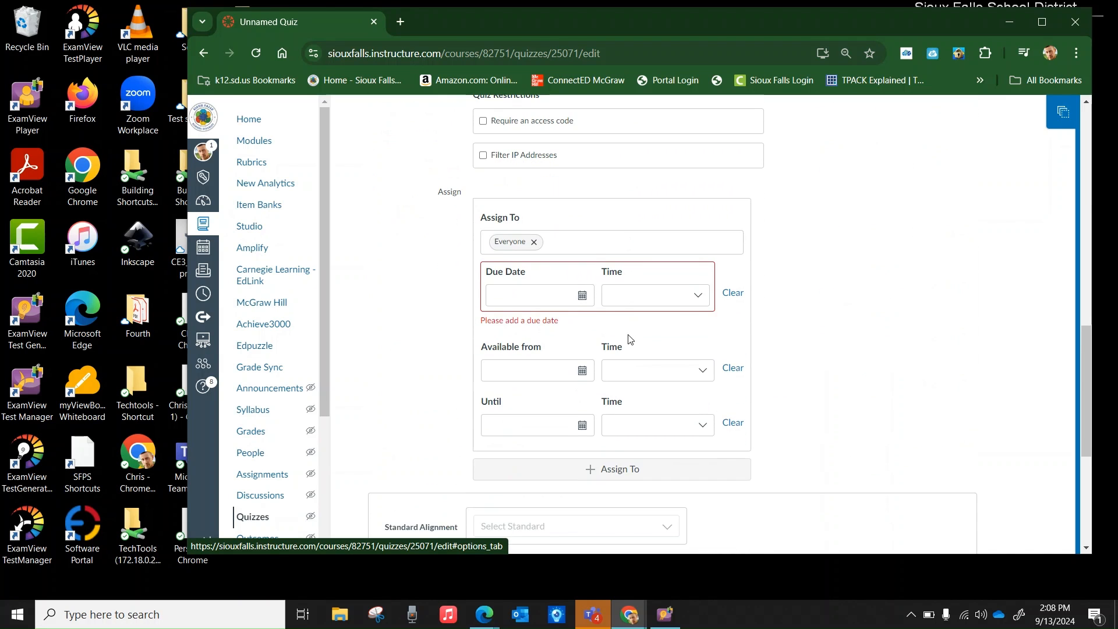
pyautogui.click(582, 296)
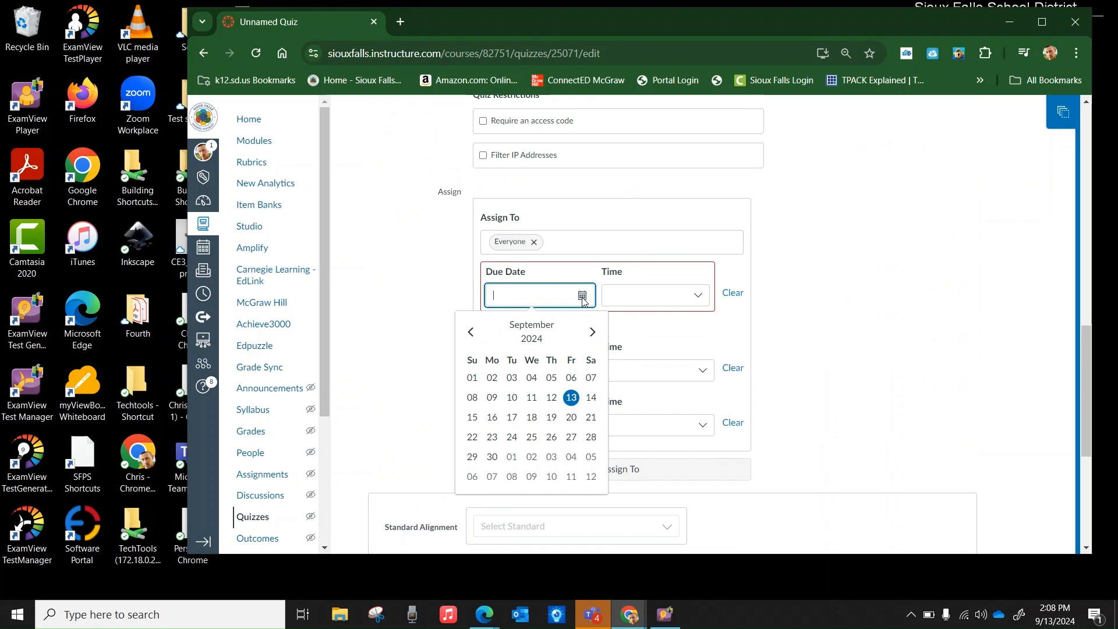
pyautogui.click(470, 333)
pyautogui.click(470, 333)
pyautogui.click(471, 333)
pyautogui.click(471, 333)
pyautogui.click(470, 333)
pyautogui.click(470, 333)
pyautogui.click(470, 333)
pyautogui.click(470, 333)
pyautogui.click(470, 333)
pyautogui.click(470, 333)
pyautogui.click(471, 333)
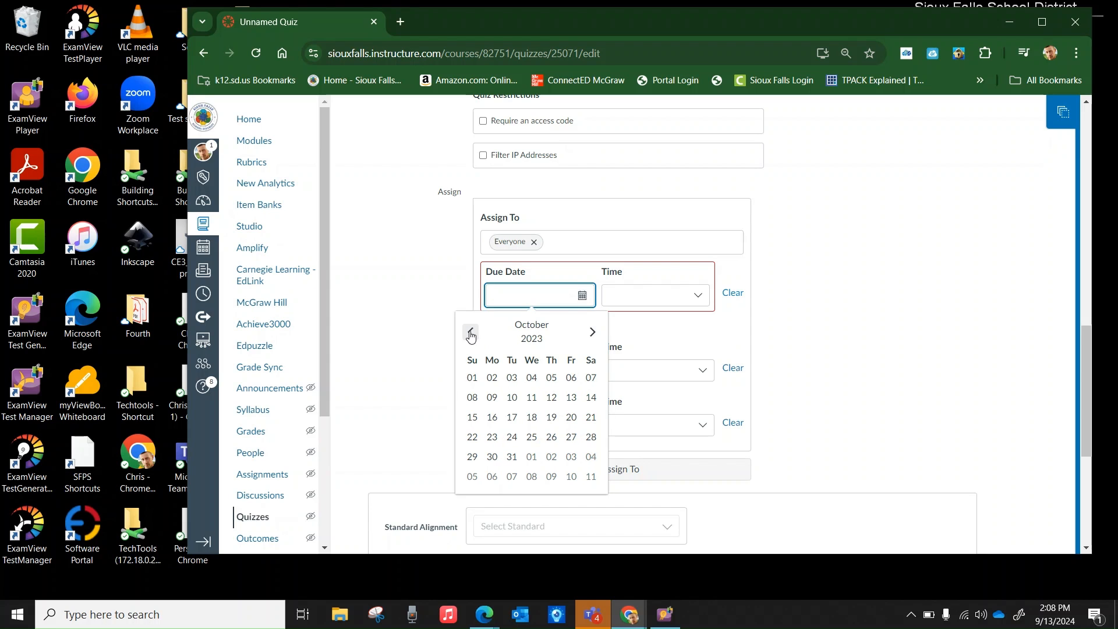
pyautogui.click(532, 397)
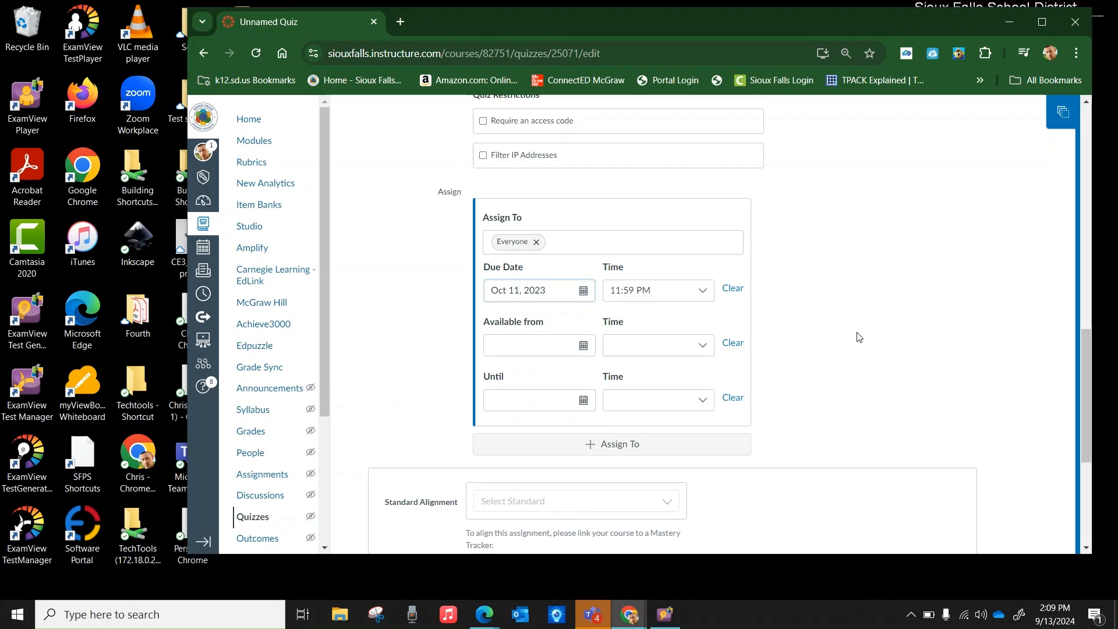
# Step: Save and publish the quiz
pyautogui.scroll(-4, 859, 337)
pyautogui.scroll(-1, 859, 338)
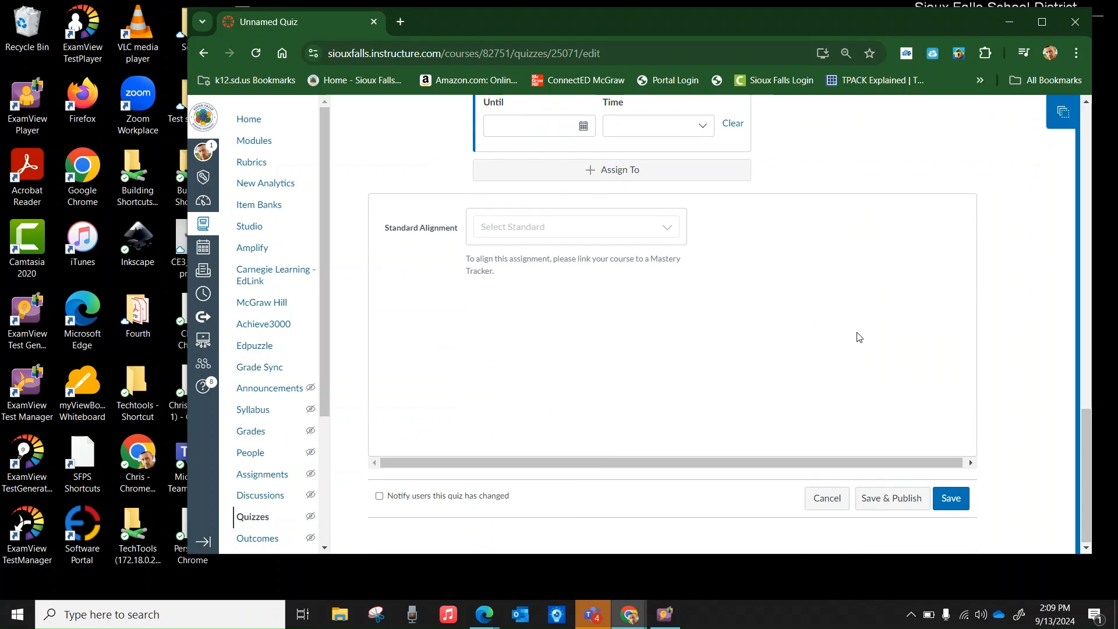
pyautogui.click(903, 504)
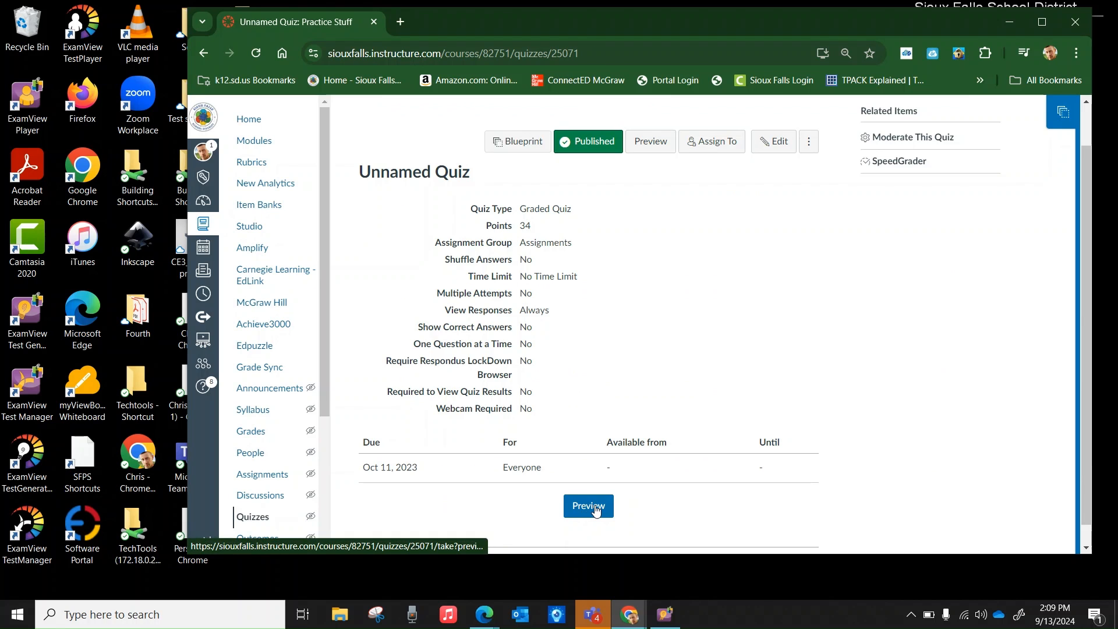
# Step: Preview the published quiz and examine its true/false, multiple-choice and fill-in-the-blank questions
pyautogui.click(595, 509)
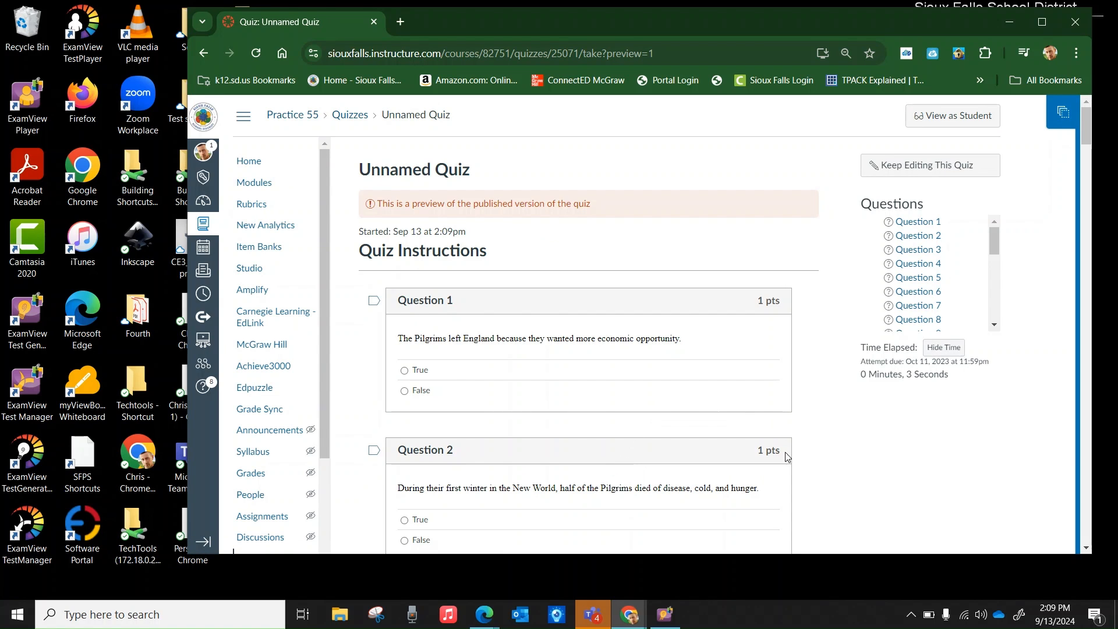
pyautogui.scroll(-12, 809, 485)
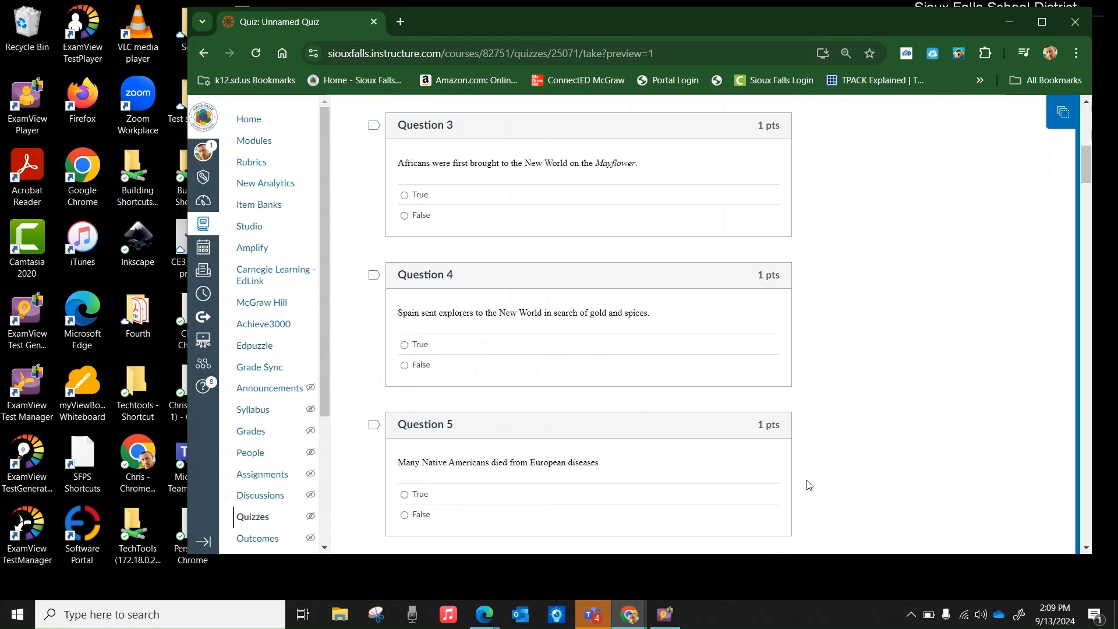
pyautogui.scroll(-15, 808, 485)
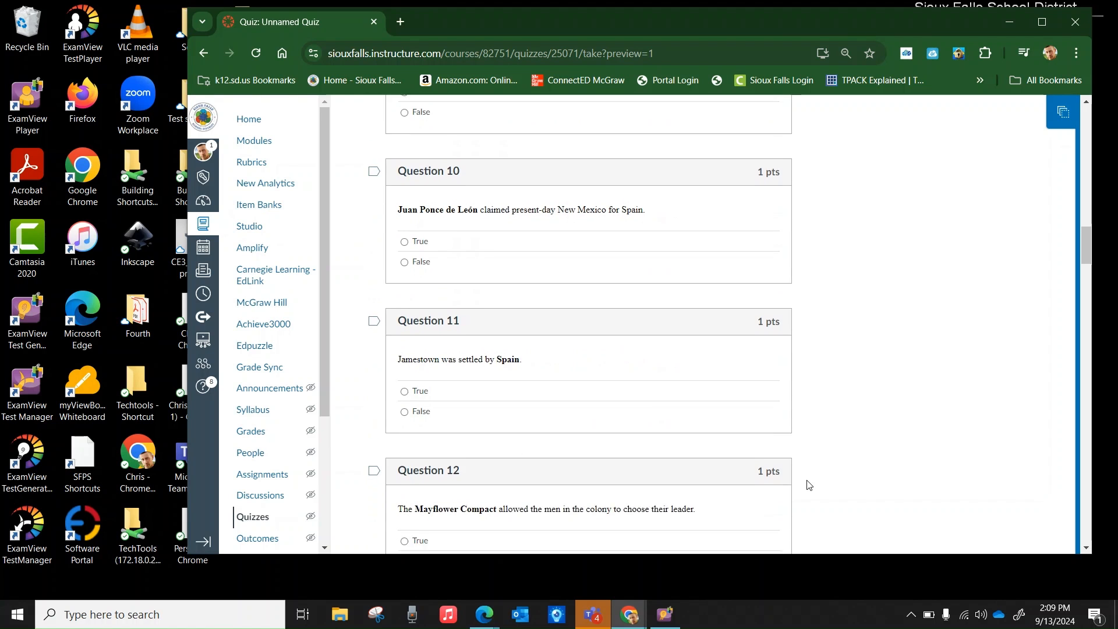
pyautogui.scroll(-10, 808, 485)
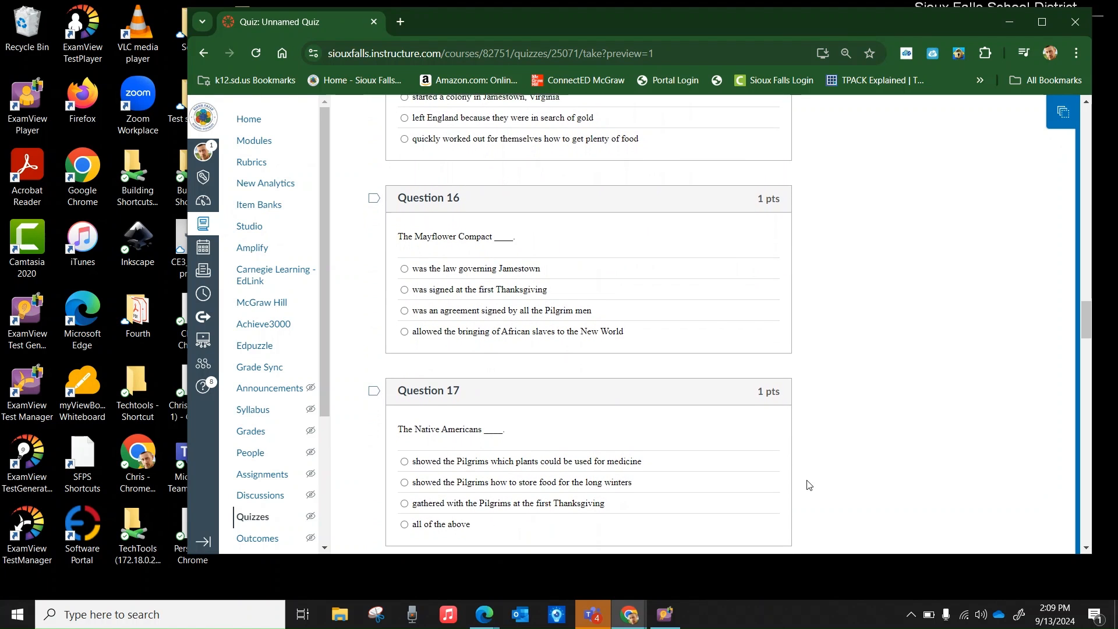
pyautogui.scroll(-5, 808, 485)
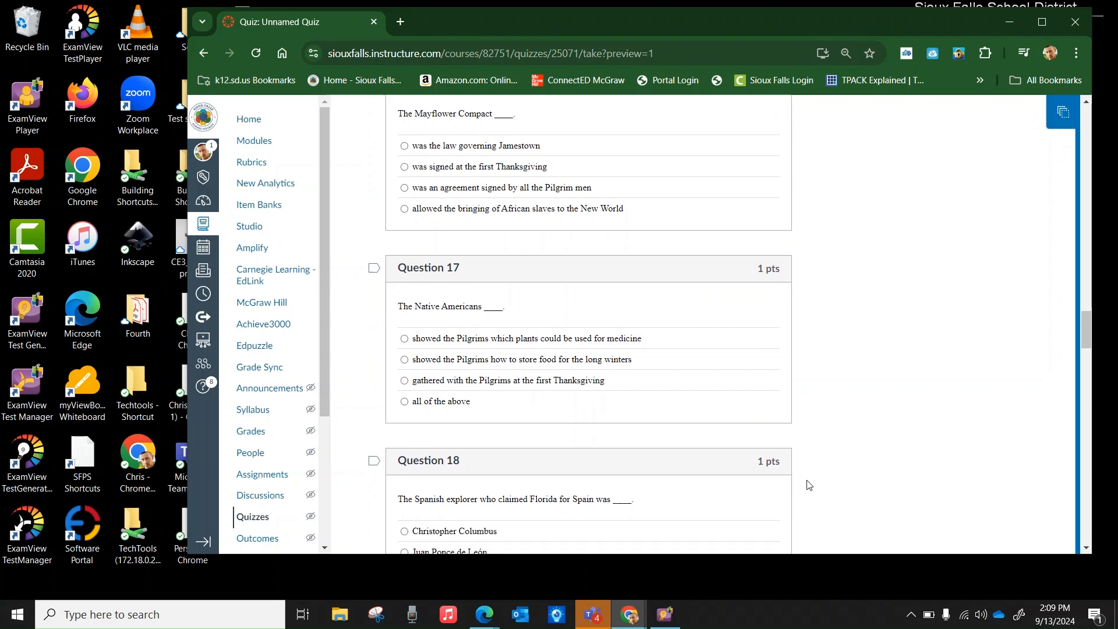
pyautogui.scroll(-10, 809, 485)
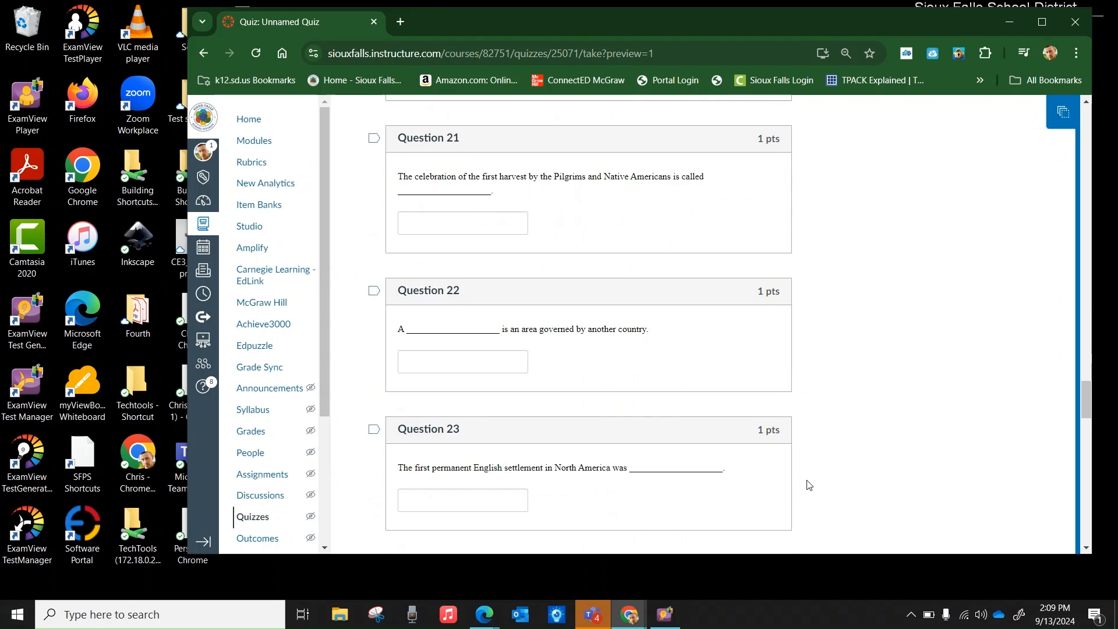
pyautogui.scroll(-8, 808, 485)
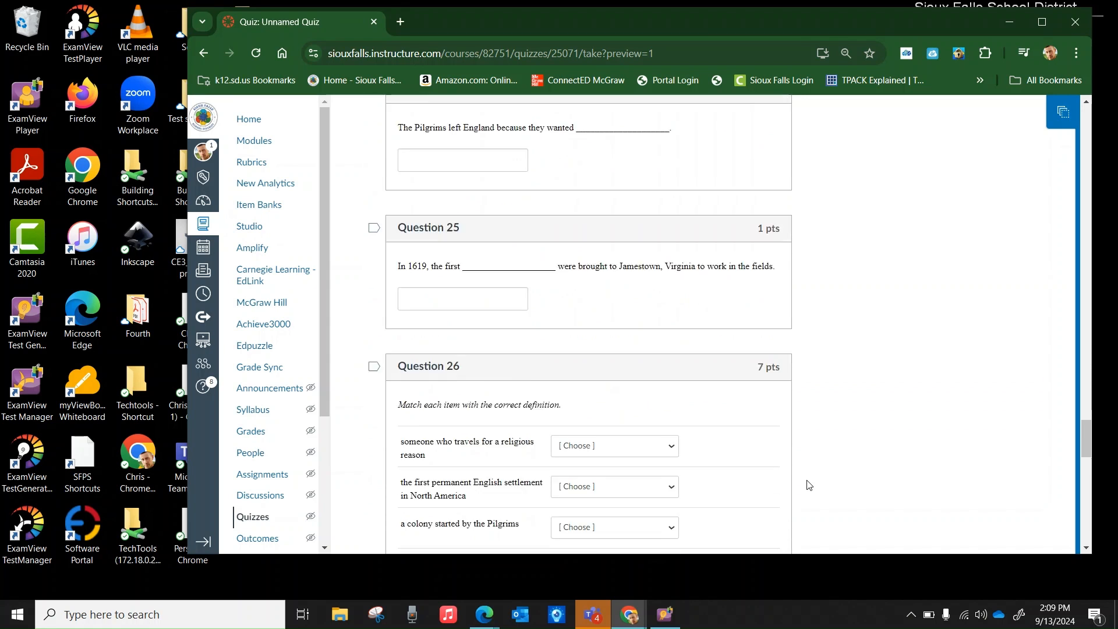
# Step: Examine the matching question in the preview, including the answer choices for its first definition
pyautogui.scroll(-3, 808, 485)
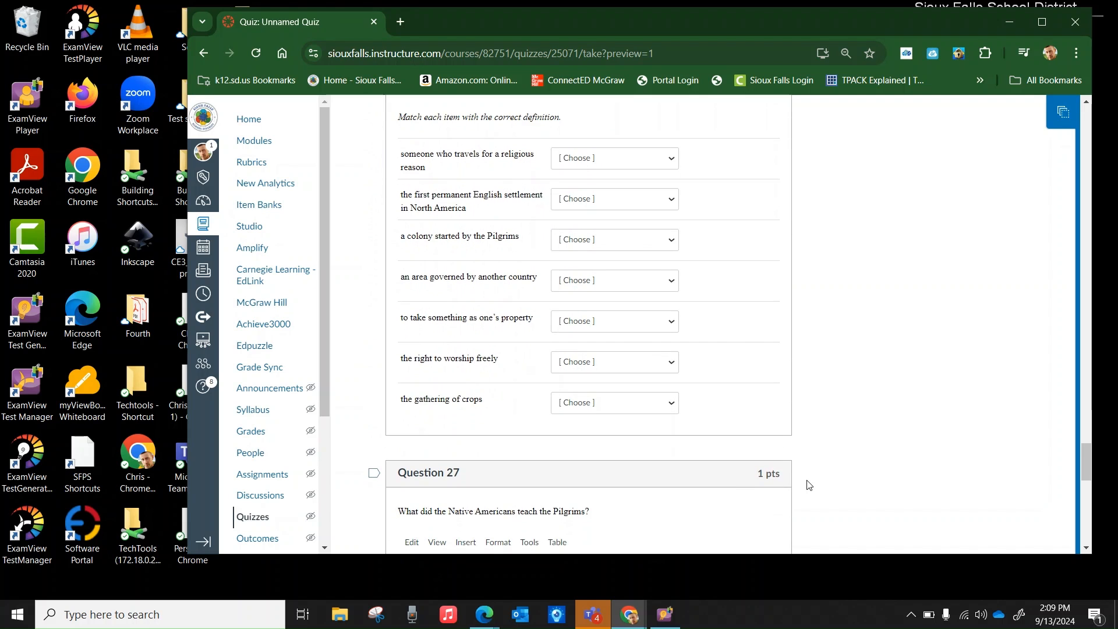
pyautogui.scroll(2, 808, 485)
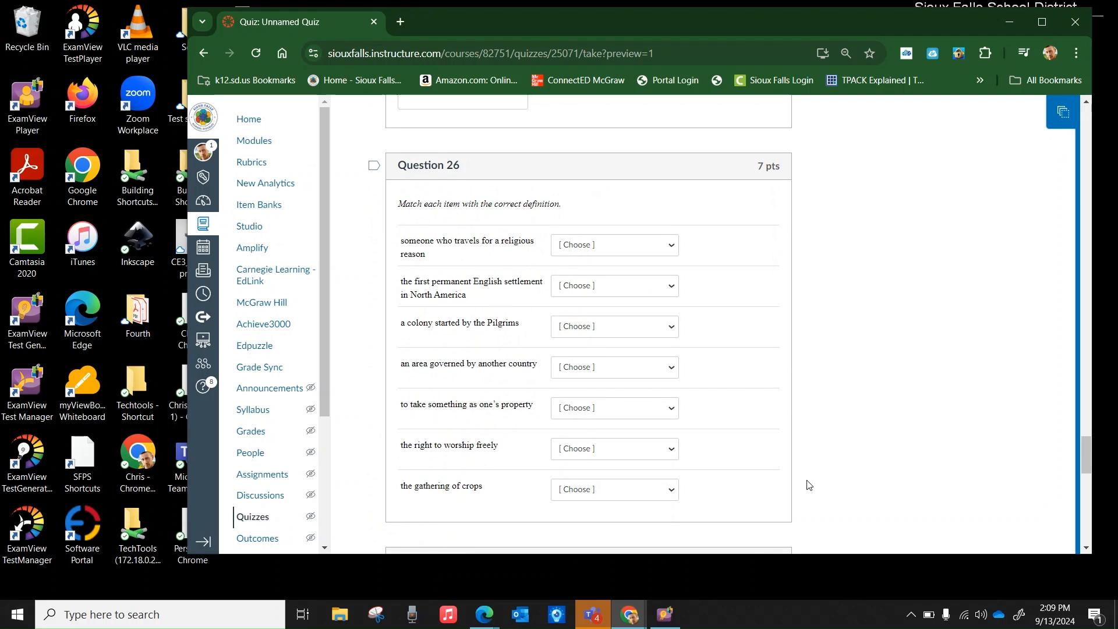
pyautogui.click(673, 247)
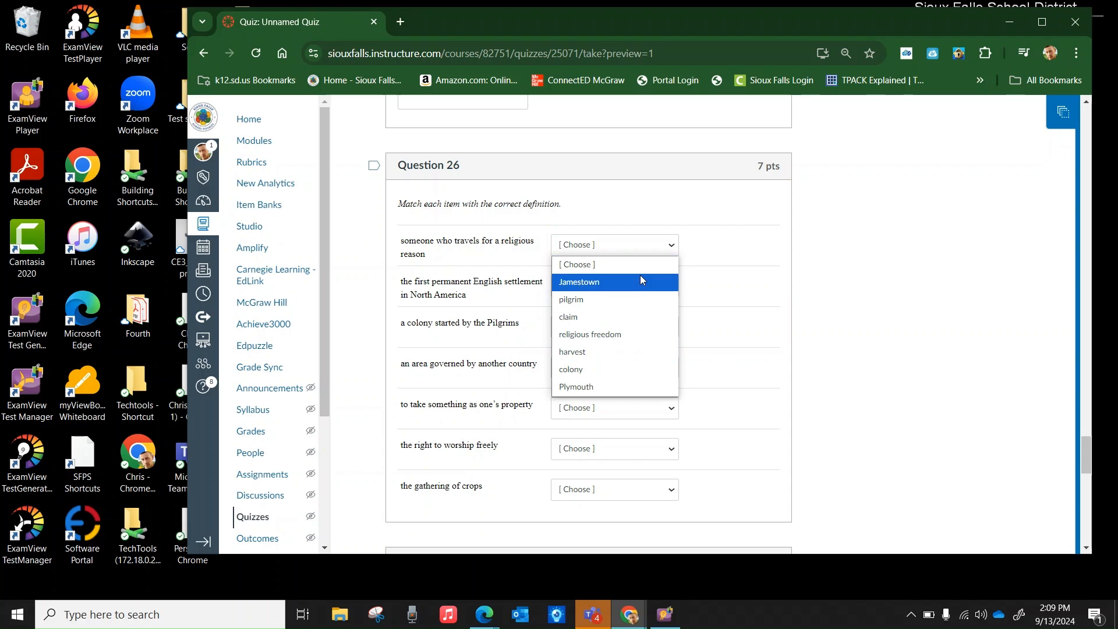
pyautogui.click(828, 315)
# Step: Examine the two essay questions at the end of the preview and return to the start of the quiz
pyautogui.scroll(-4, 828, 315)
pyautogui.scroll(-3, 828, 315)
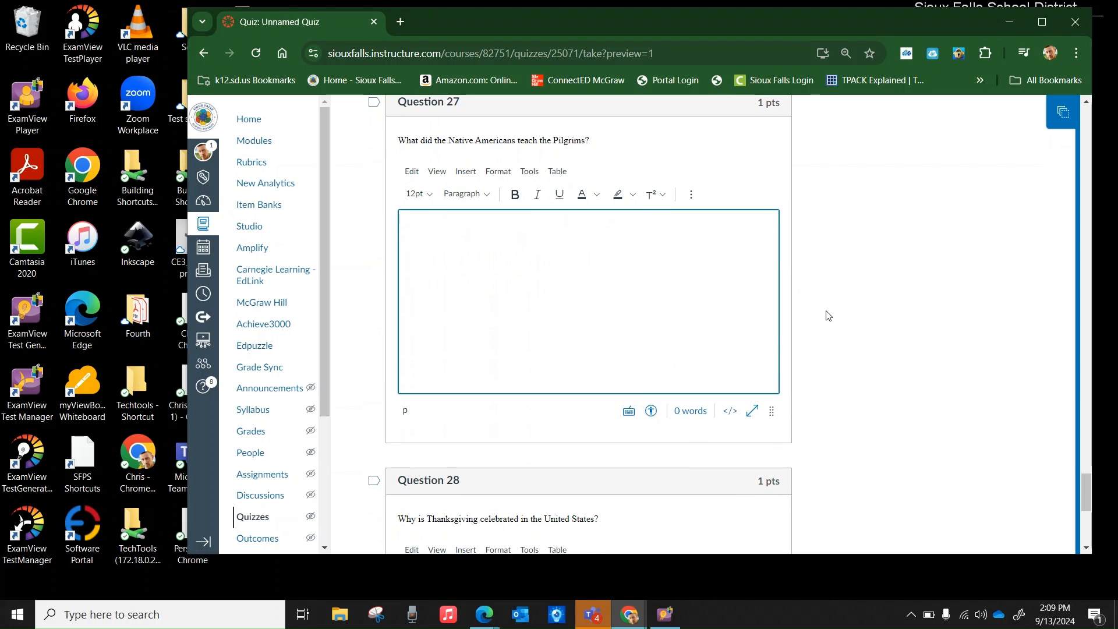
pyautogui.scroll(-6, 827, 315)
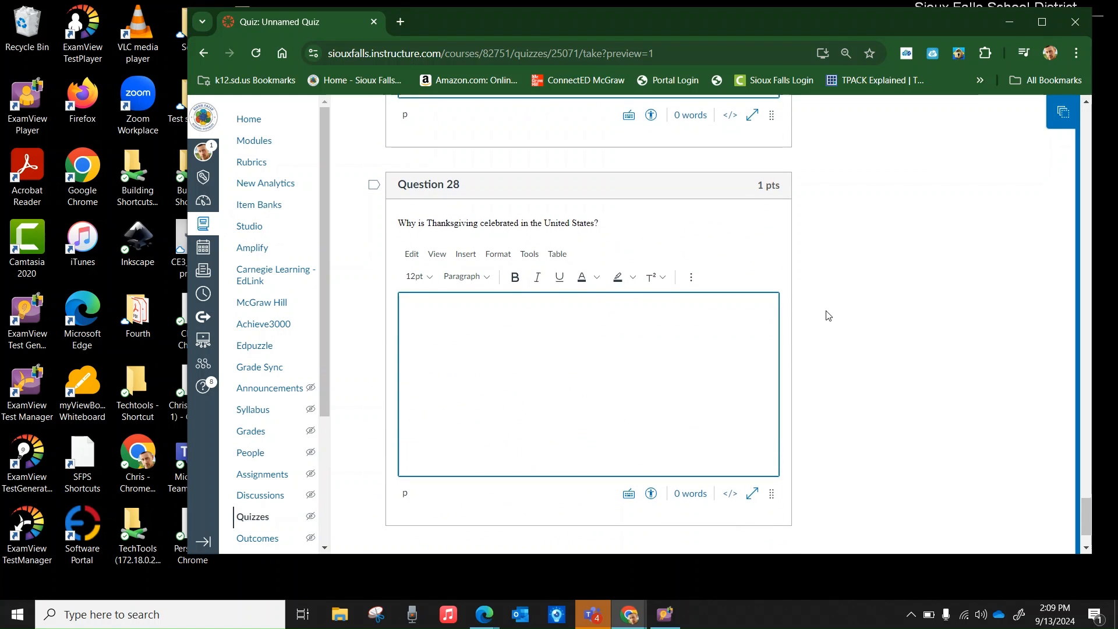
pyautogui.scroll(20, 828, 315)
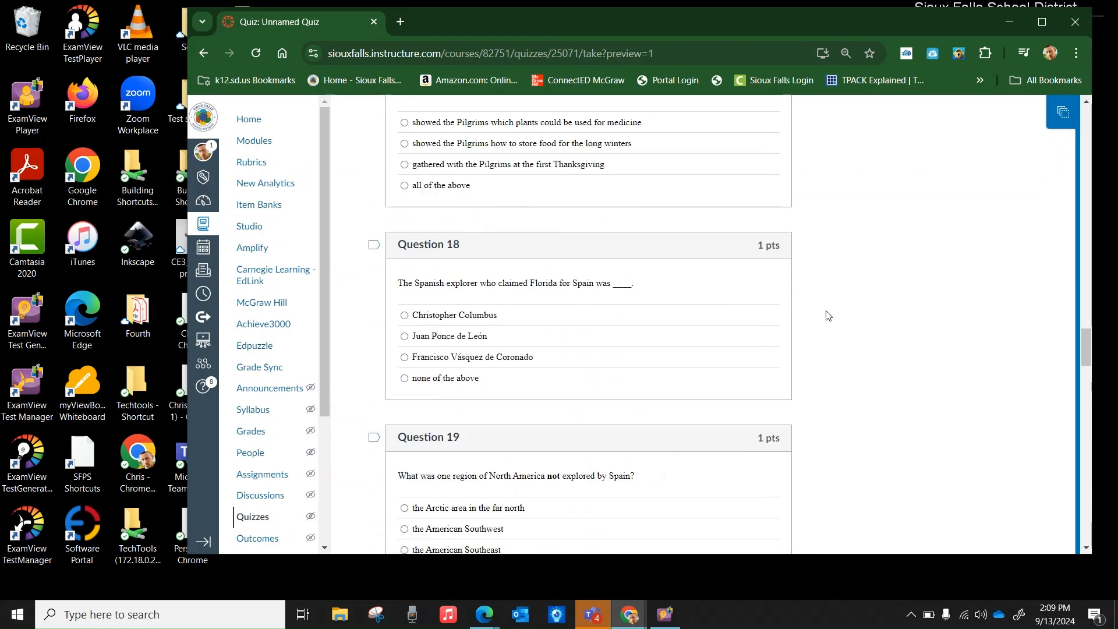
pyautogui.scroll(15, 828, 315)
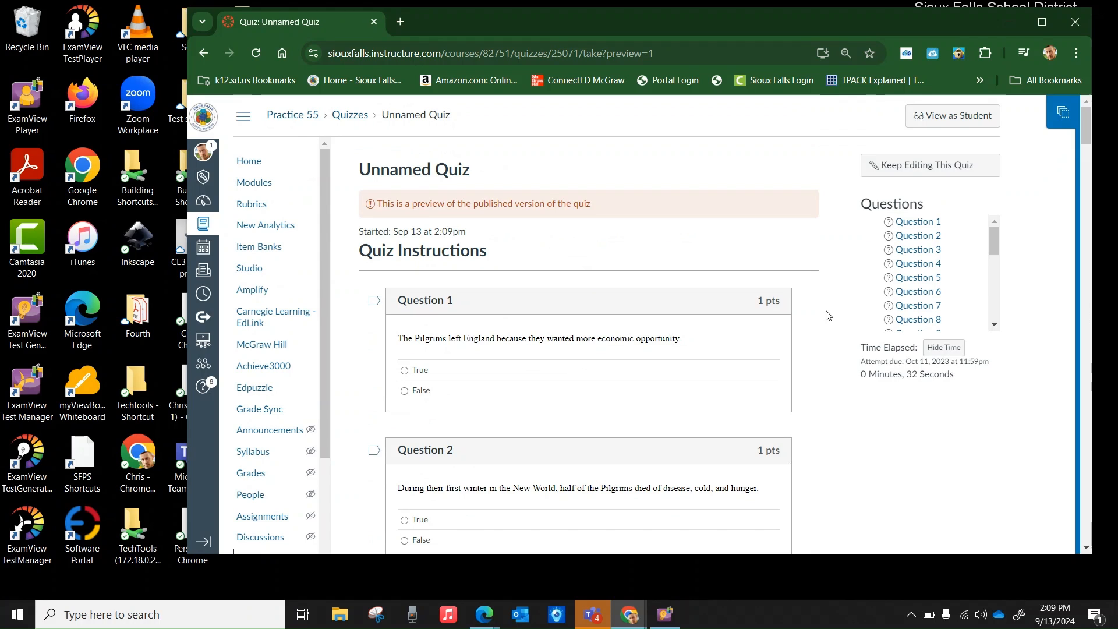